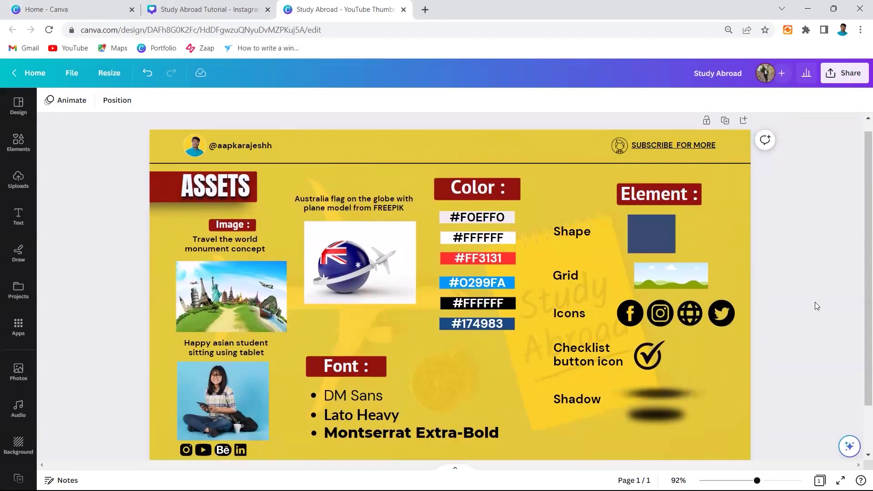
# Step: Look over the image, color, font and element sections of the assets page
pyautogui.scroll(-1, 208, 278)
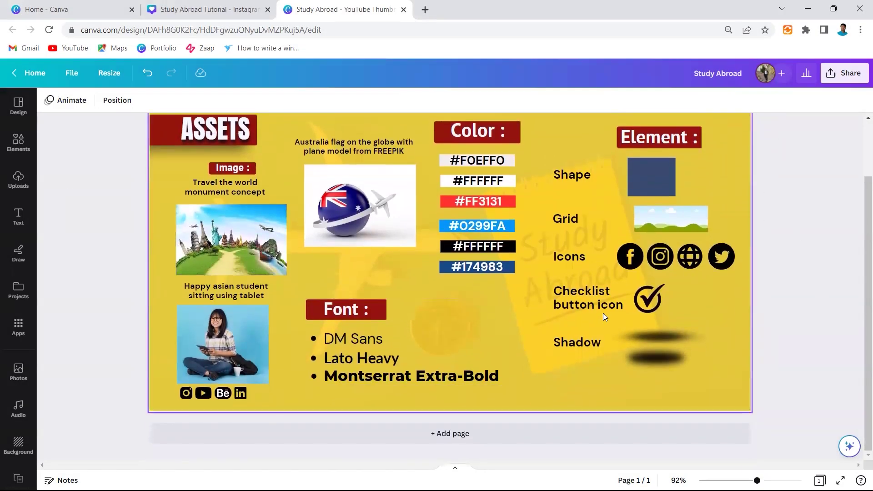
pyautogui.scroll(1, 340, 290)
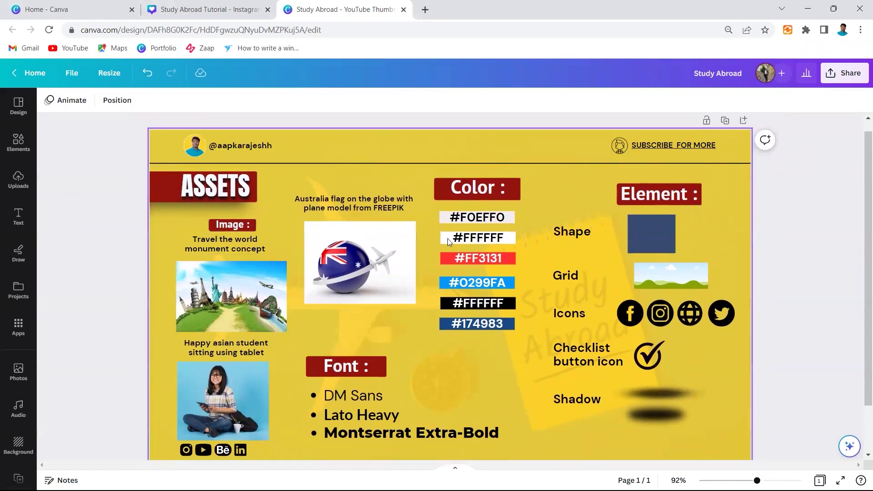
pyautogui.click(463, 201)
pyautogui.click(651, 197)
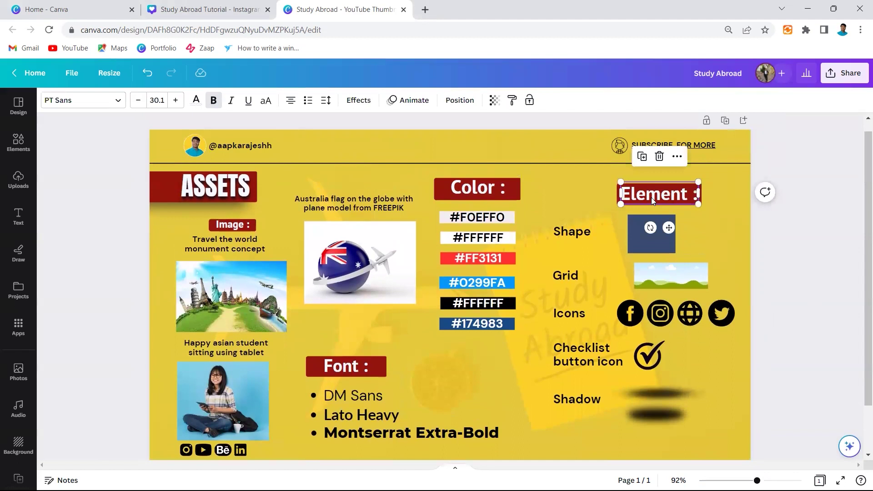
pyautogui.keyDown('ctrl'); pyautogui.scroll(2, 208, 234); pyautogui.keyUp('ctrl')
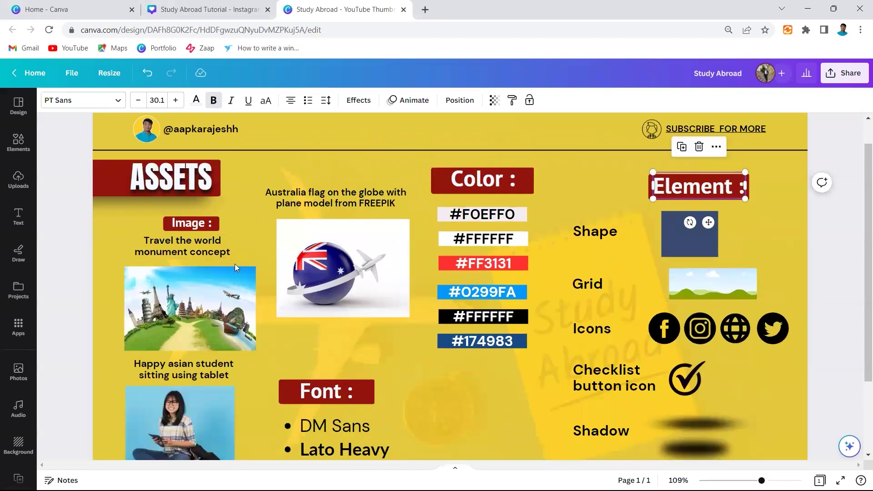
pyautogui.scroll(-3, 225, 247)
pyautogui.scroll(2, 226, 246)
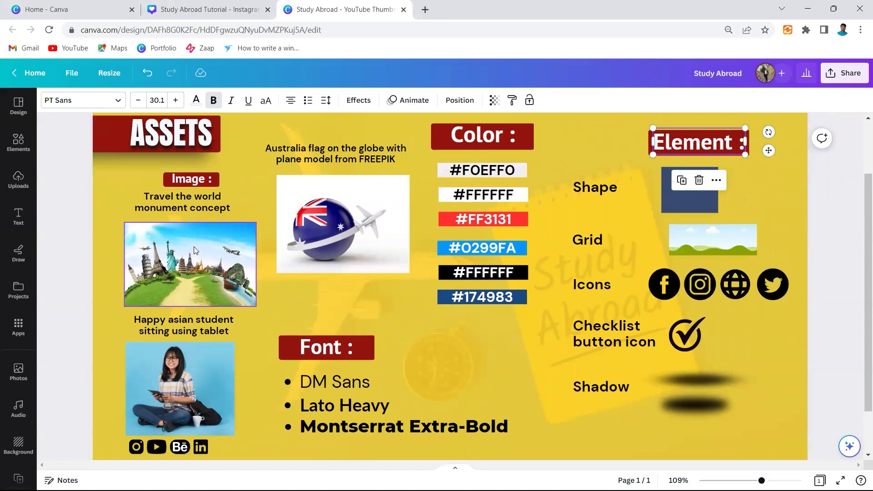
# Step: Copy the "Travel the world monument concept" caption and search the photo elements for it
pyautogui.click(161, 205)
pyautogui.click(161, 207)
pyautogui.hotkey('ctrl', 'c')
pyautogui.click(12, 148)
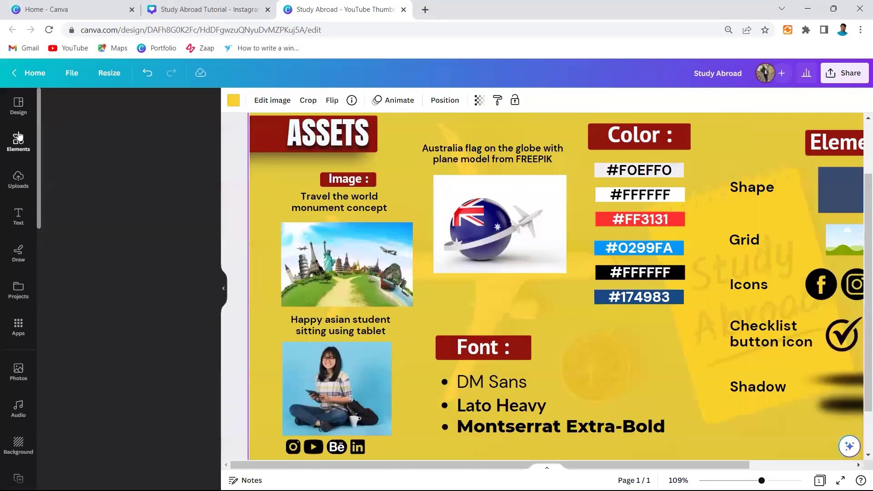
pyautogui.click(82, 106)
pyautogui.hotkey('ctrl', 'v')
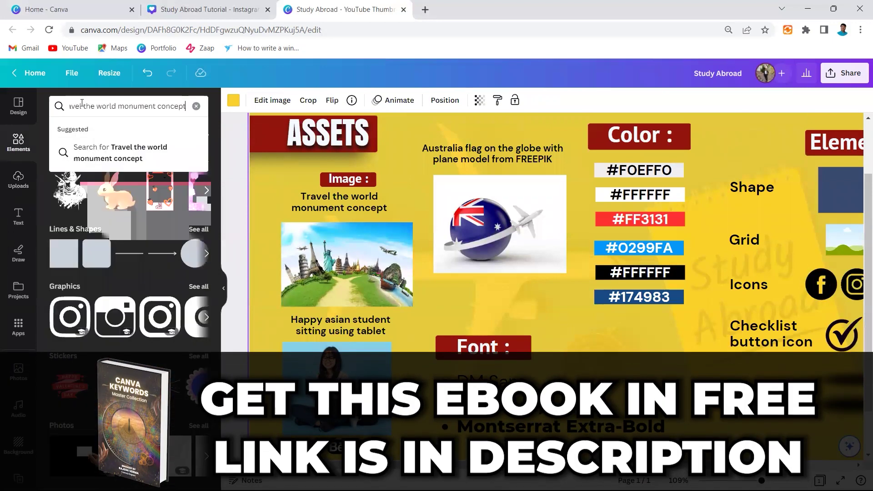
pyautogui.press('Return')
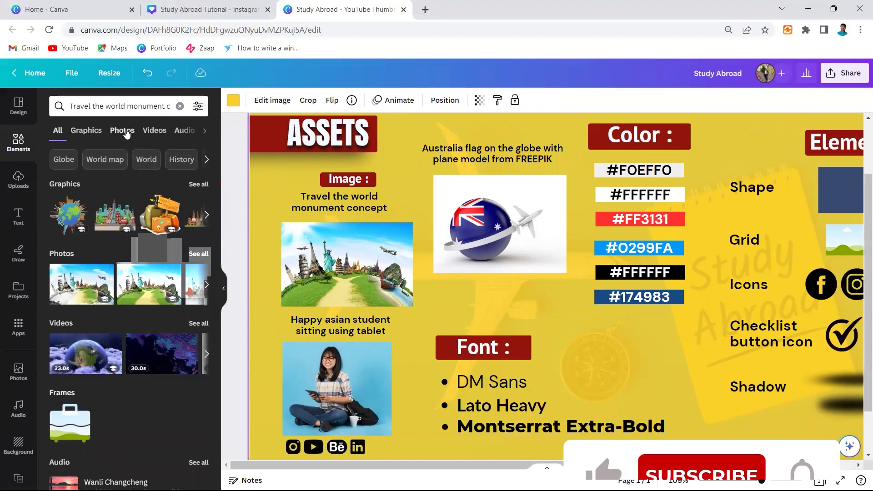
pyautogui.click(121, 131)
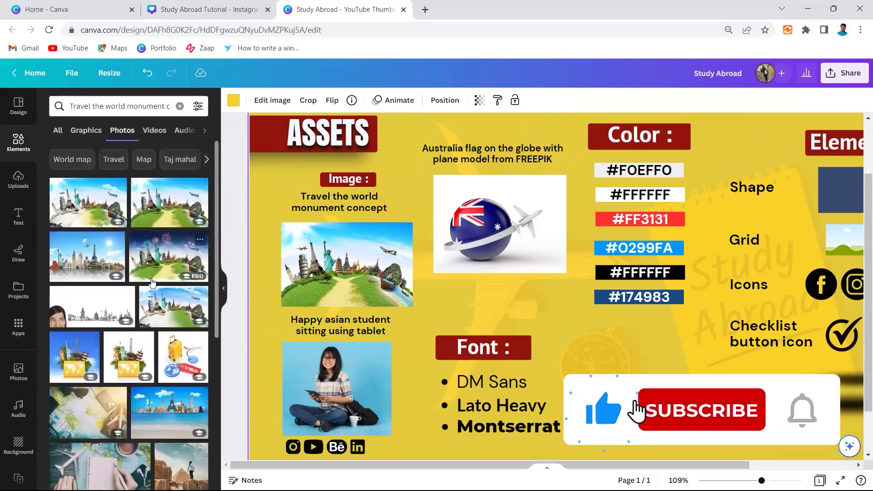
# Step: Add the world monuments photo to the page, enlarge it over the middle of the design as a preview, and delete it
pyautogui.scroll(-3, 132, 200)
pyautogui.scroll(3, 123, 204)
pyautogui.click(117, 207)
pyautogui.click(223, 292)
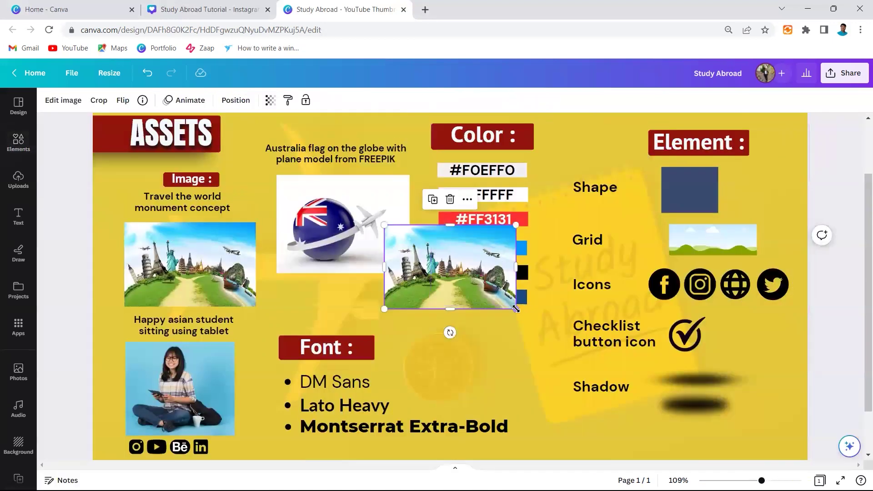
pyautogui.moveTo(516, 309); pyautogui.dragTo(743, 454)
pyautogui.moveTo(709, 417); pyautogui.dragTo(516, 345)
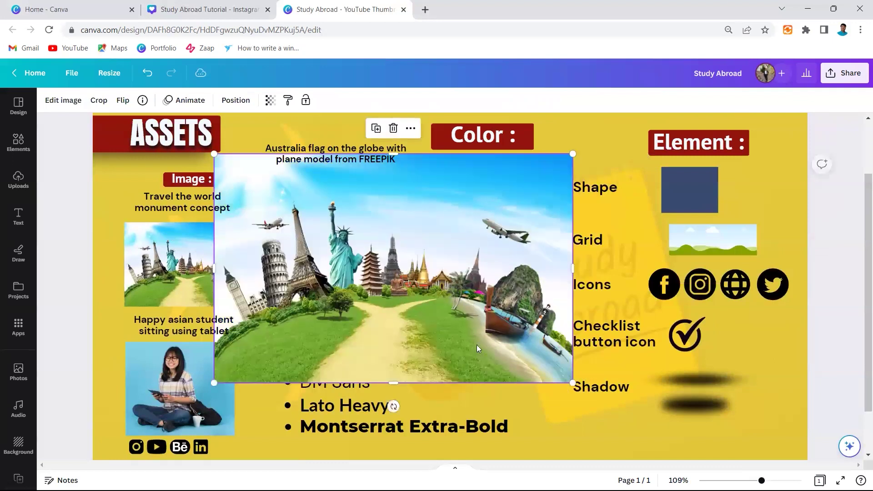
pyautogui.click(394, 127)
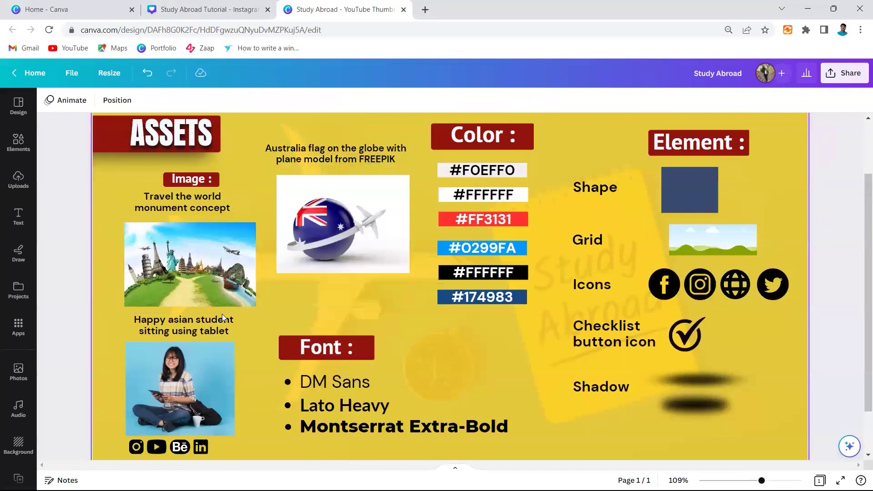
# Step: Copy the "Happy asian student sitting using tablet" caption and search the photo elements for it
pyautogui.doubleClick(205, 320)
pyautogui.hotkey('ctrl', 'c')
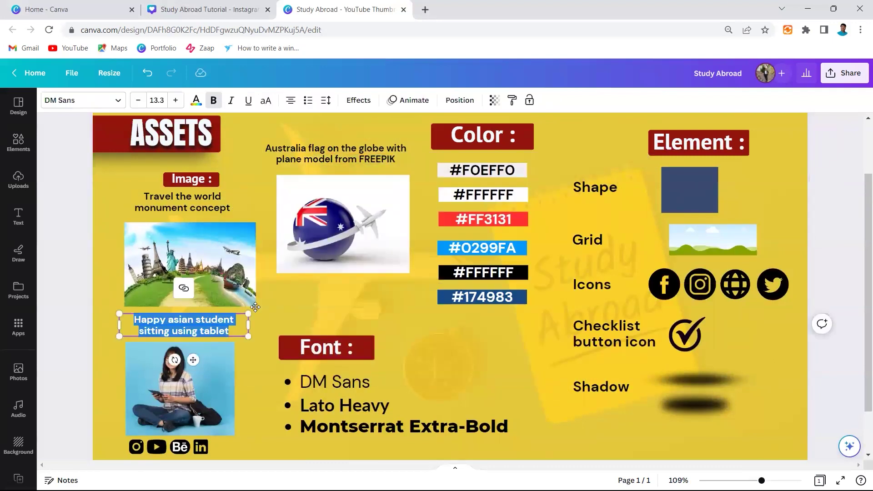
pyautogui.click(18, 141)
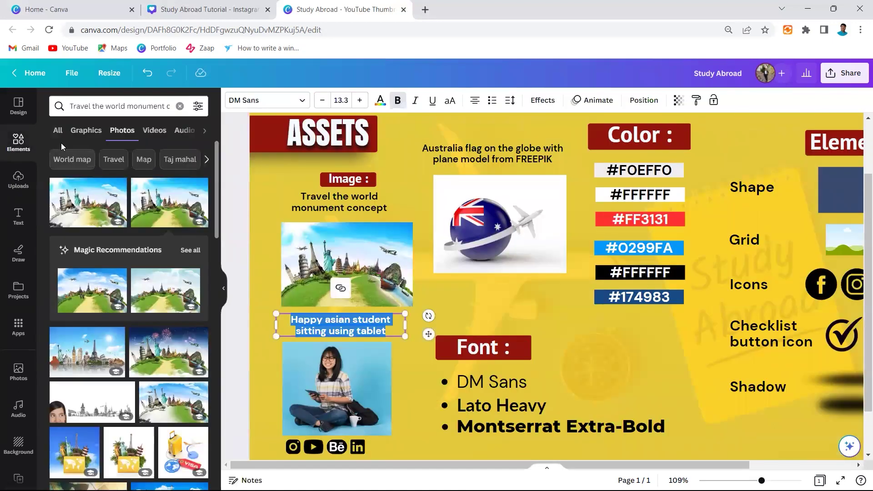
pyautogui.click(180, 107)
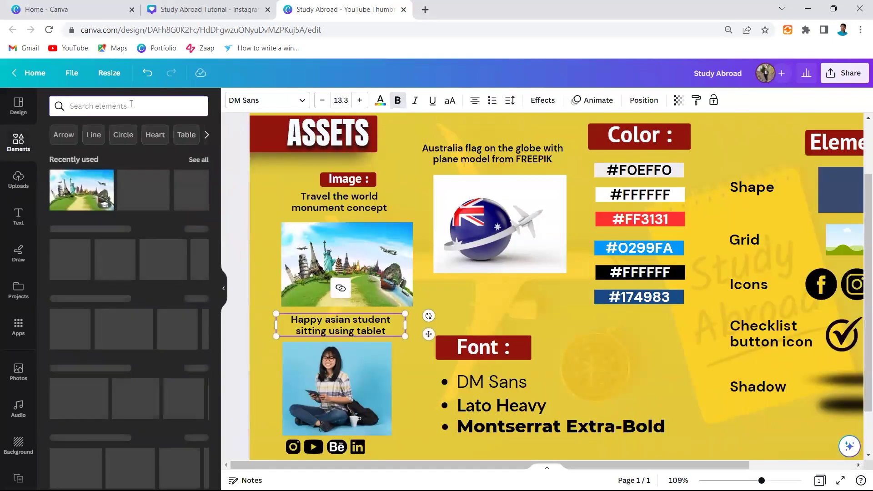
pyautogui.hotkey('ctrl', 'v')
pyautogui.press('Return')
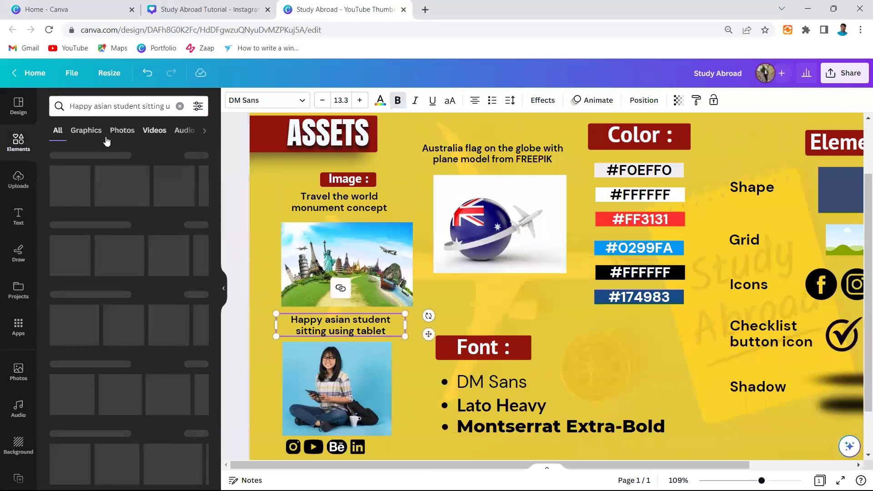
pyautogui.click(122, 131)
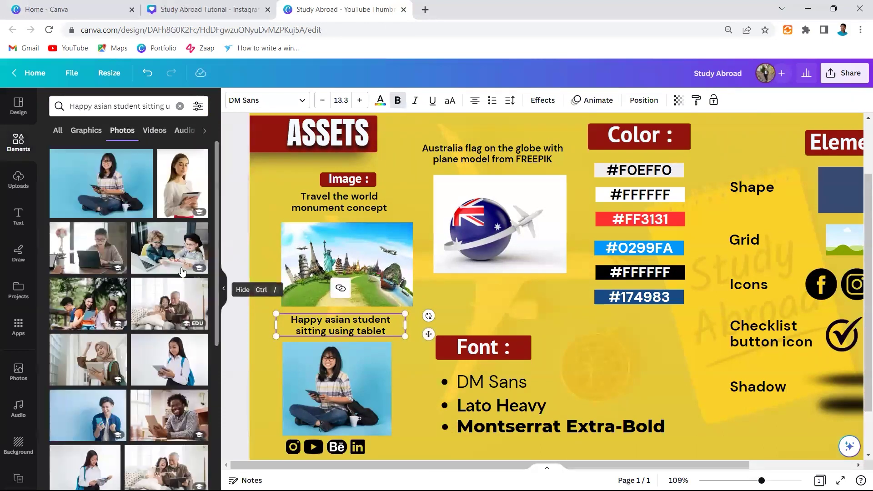
# Step: Place the photo of the seated student with a tablet large over the page as a preview, and delete it
pyautogui.click(82, 188)
pyautogui.moveTo(536, 312); pyautogui.dragTo(373, 404)
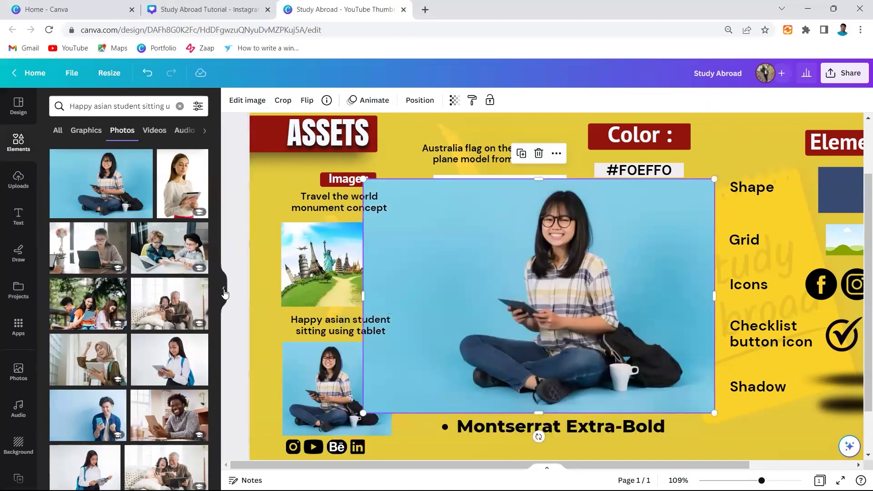
pyautogui.click(223, 291)
pyautogui.moveTo(379, 313)
pyautogui.mouseDown()
pyautogui.moveTo(466, 305)
pyautogui.moveTo(386, 305)
pyautogui.mouseUp()
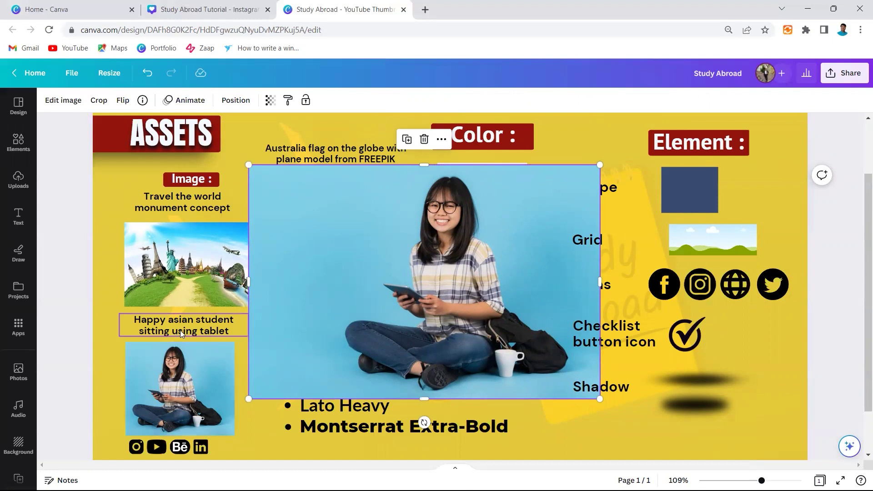
pyautogui.click(18, 142)
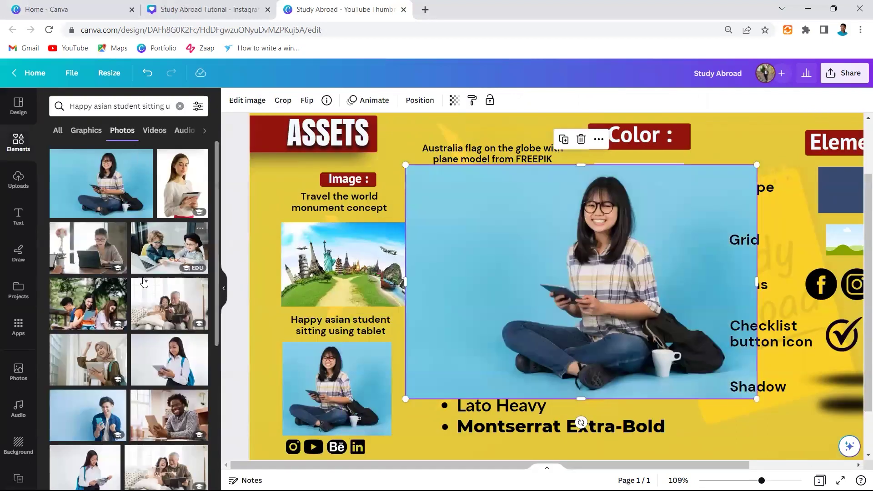
pyautogui.click(226, 290)
pyautogui.click(426, 140)
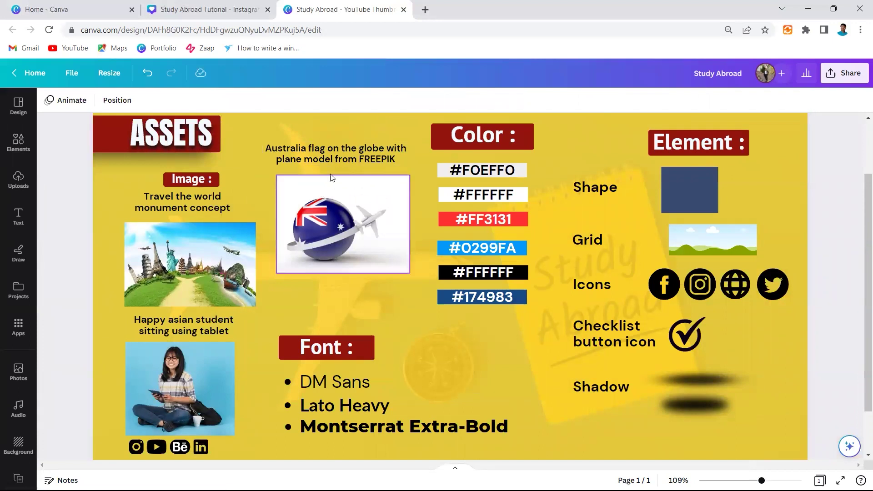
# Step: Copy the "Australia flag on the globe with plane model from FREEPIK" caption and search the photo elements for it
pyautogui.click(325, 155)
pyautogui.click(325, 155)
pyautogui.hotkey('ctrl', 'c')
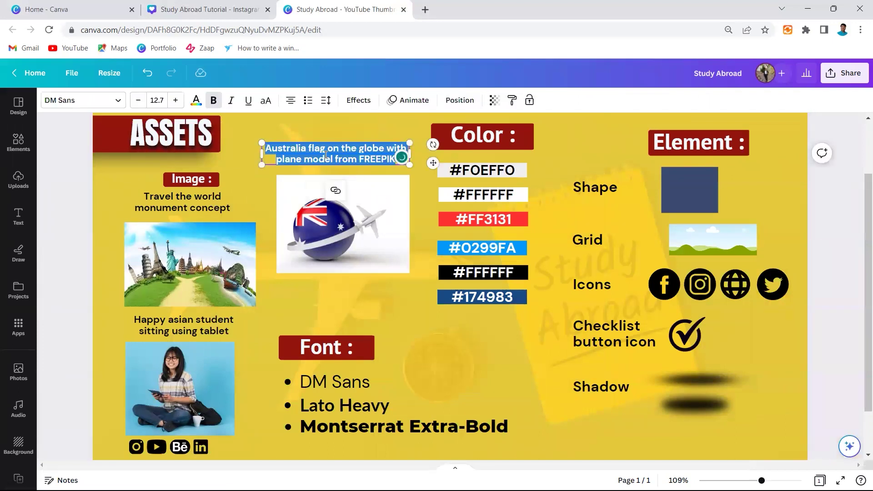
pyautogui.click(11, 148)
pyautogui.click(90, 107)
pyautogui.hotkey('ctrl', 'a')
pyautogui.hotkey('ctrl', 'v')
pyautogui.press('Return')
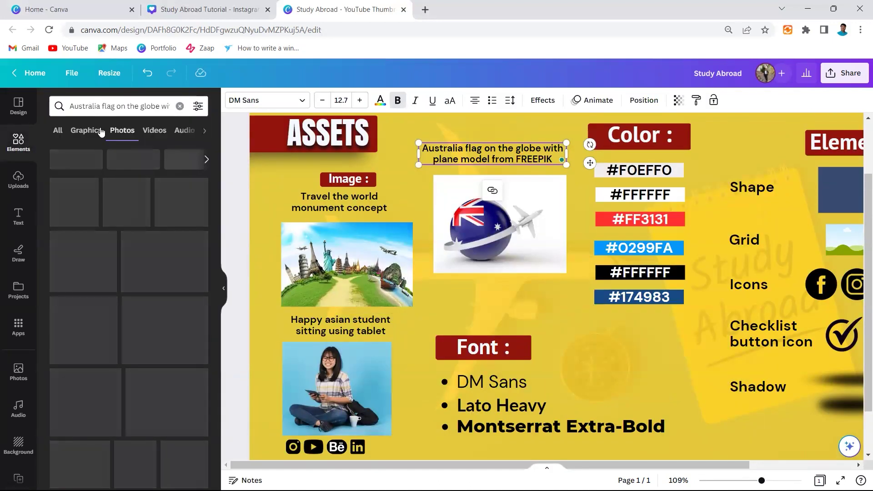
pyautogui.scroll(-10, 146, 317)
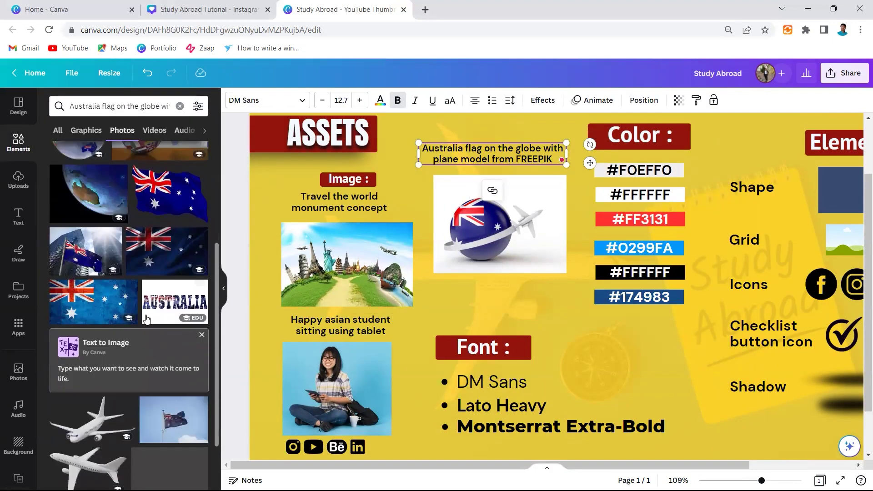
pyautogui.click(224, 292)
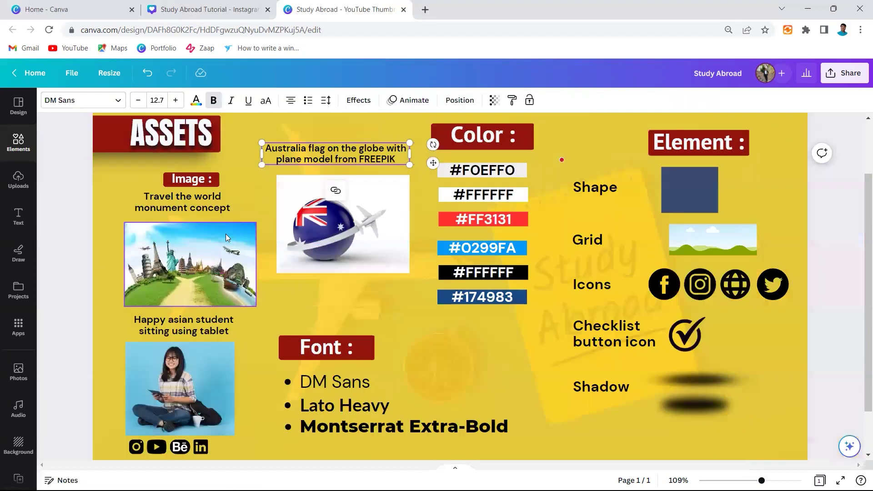
# Step: Search Google Images in a new browser tab for "Australia flag on the globe with plane model from FREEPIK"
pyautogui.click(420, 13)
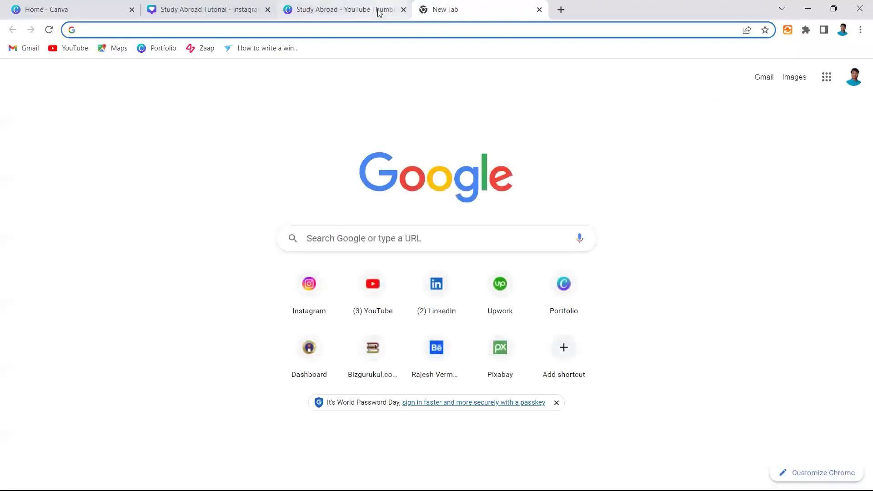
pyautogui.click(432, 32)
pyautogui.hotkey('ctrl', 'v')
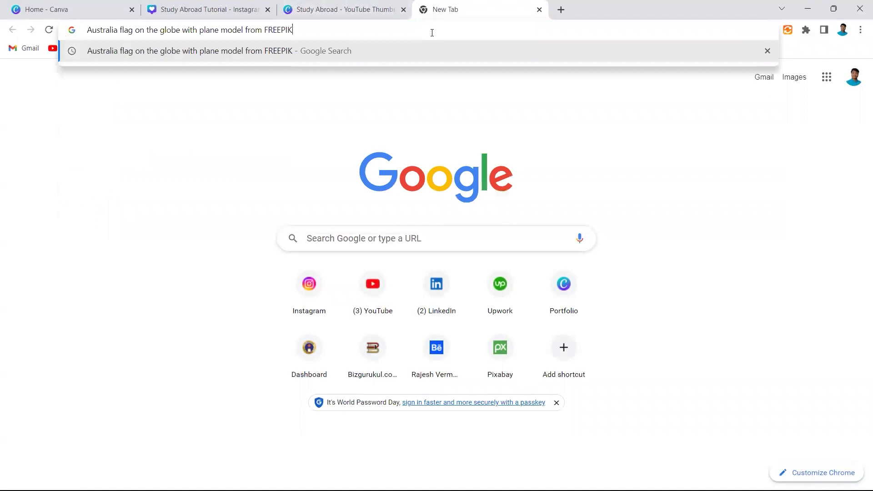
pyautogui.press('Return')
pyautogui.hotkey('ctrl', 'shift', 'Tab')
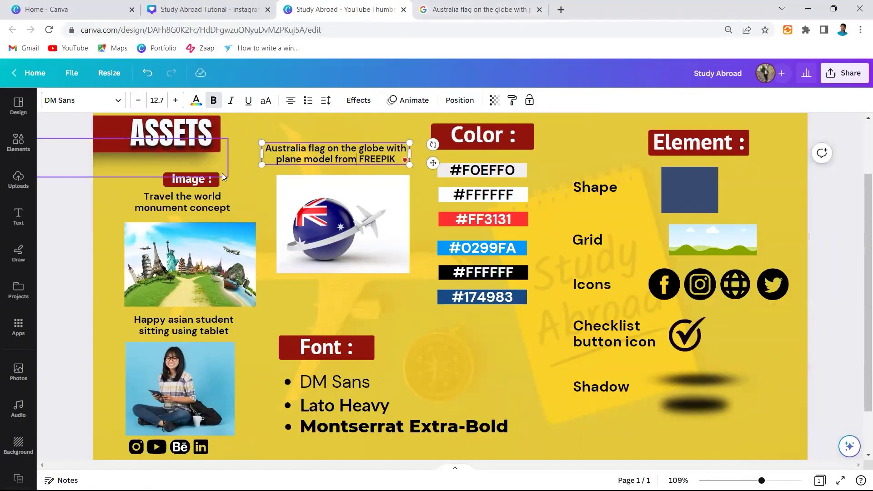
pyautogui.click(513, 6)
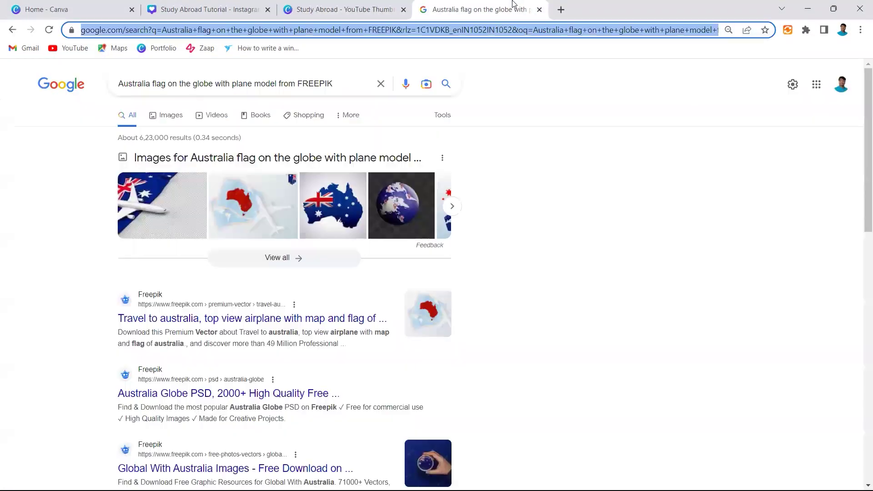
pyautogui.click(165, 120)
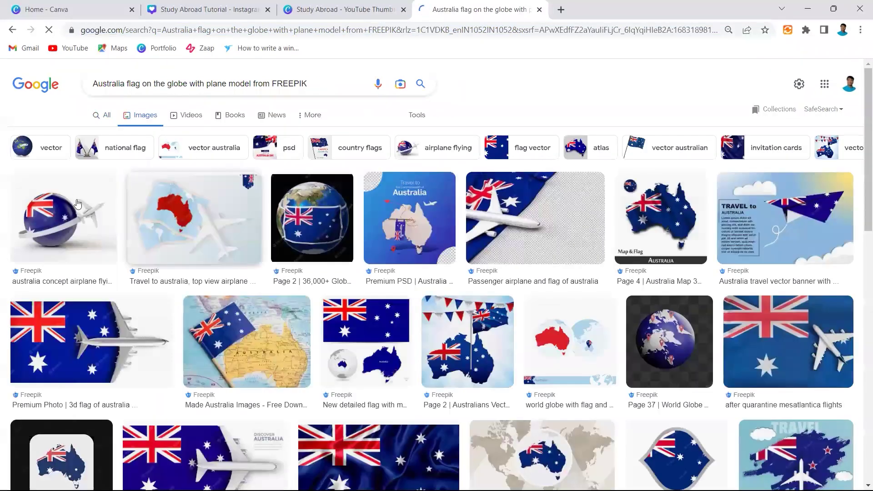
# Step: Enlarge the image results and open the preview of the Freepik Australia flag globe with the airplane flying around it
pyautogui.hotkey('ctrl', '+')
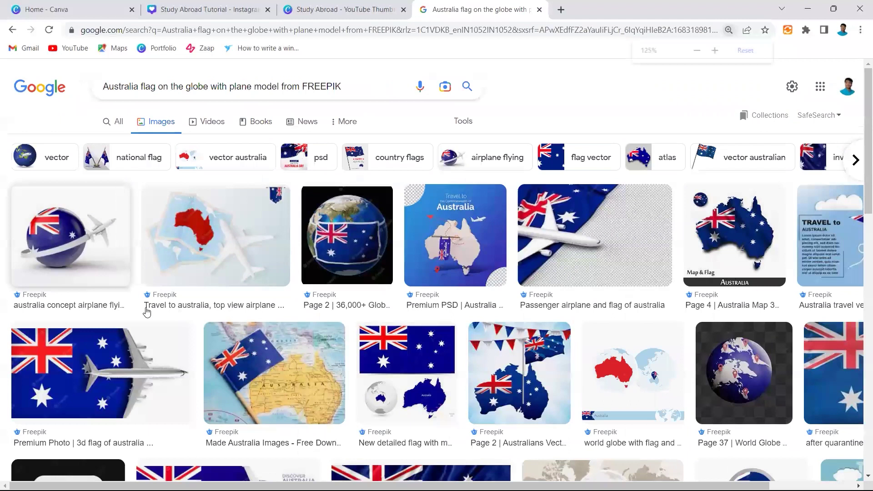
pyautogui.hotkey('ctrl', '+')
pyautogui.hotkey('ctrl', '+')
pyautogui.click(231, 339)
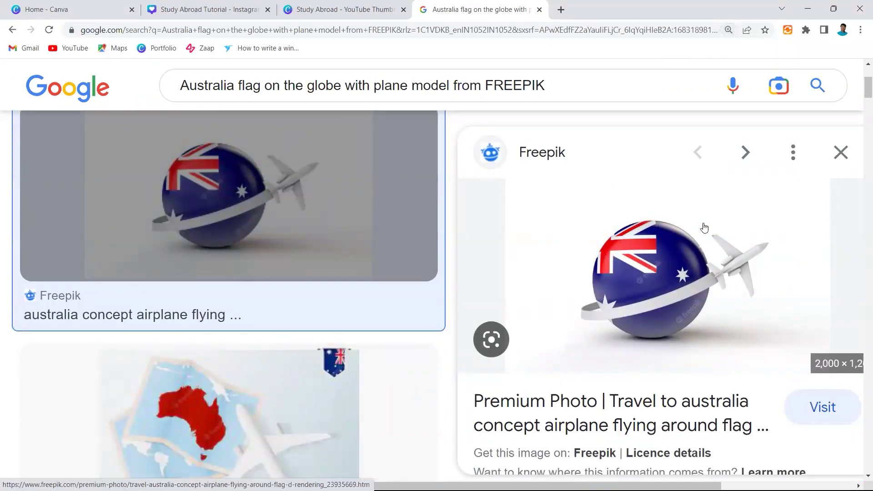
# Step: Return to the Canva assets design and select the bulleted font list in the Font section
pyautogui.click(331, 15)
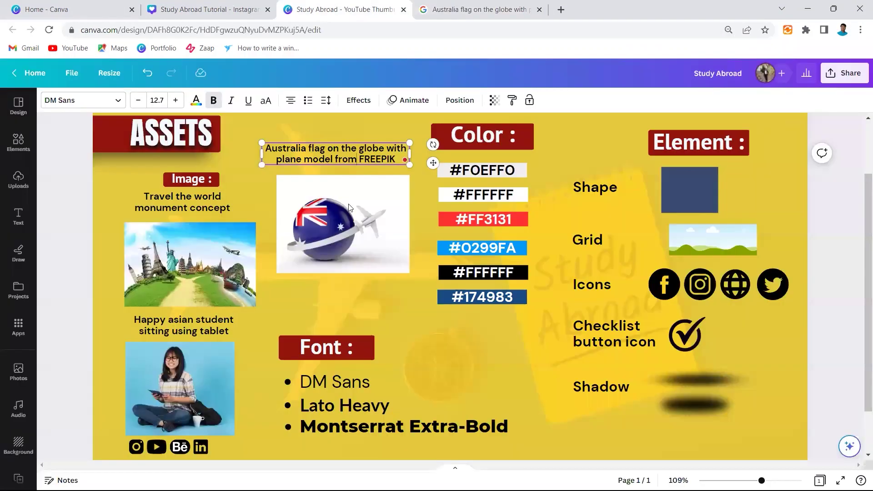
pyautogui.scroll(-2, 370, 298)
pyautogui.click(371, 298)
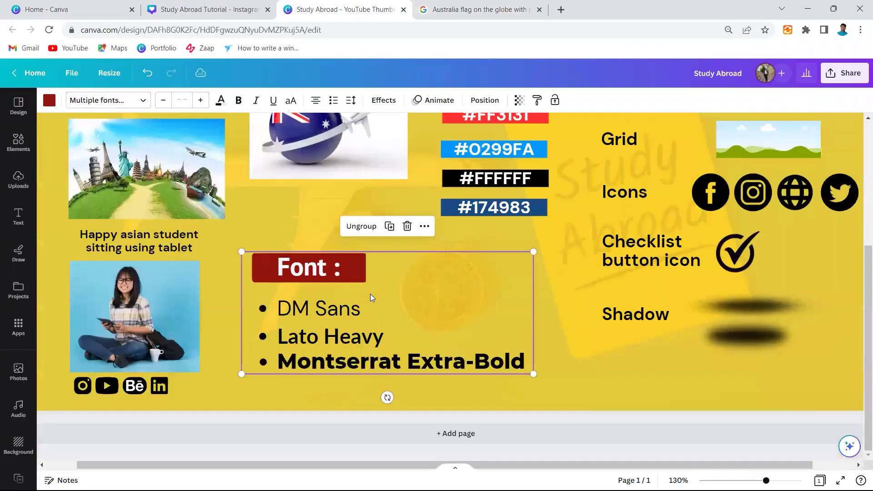
pyautogui.click(305, 316)
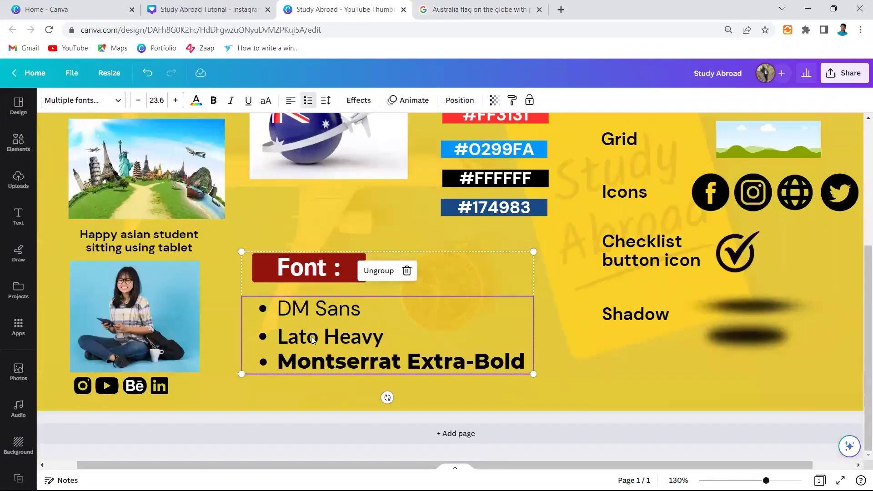
# Step: Examine the fonts in the Font list and the hex codes in the Color section, selecting each group to point it out
pyautogui.click(311, 339)
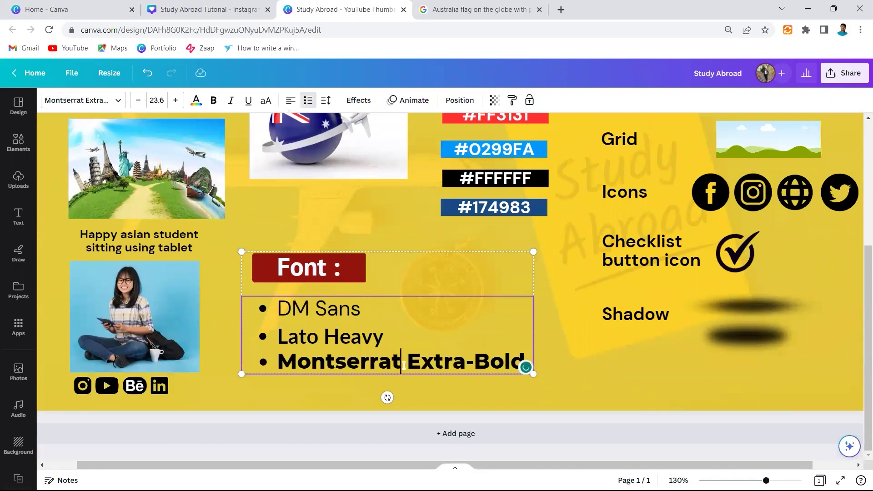
pyautogui.scroll(-3, 457, 317)
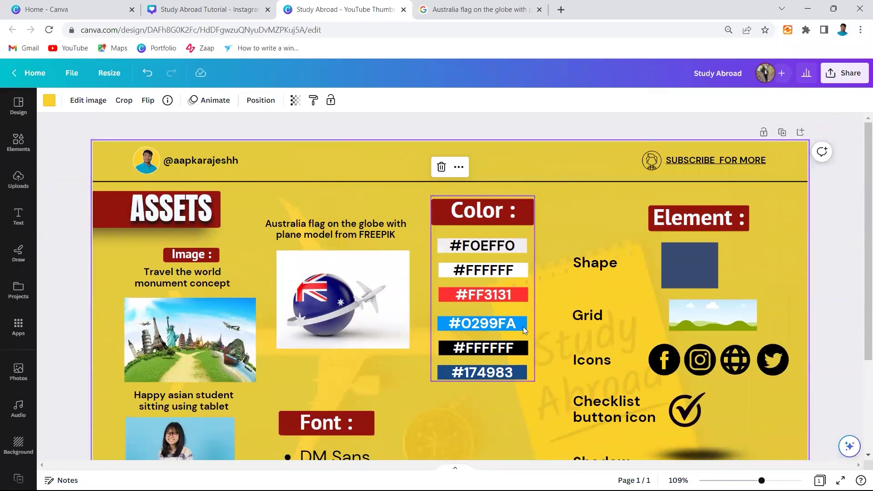
pyautogui.scroll(-1, 489, 333)
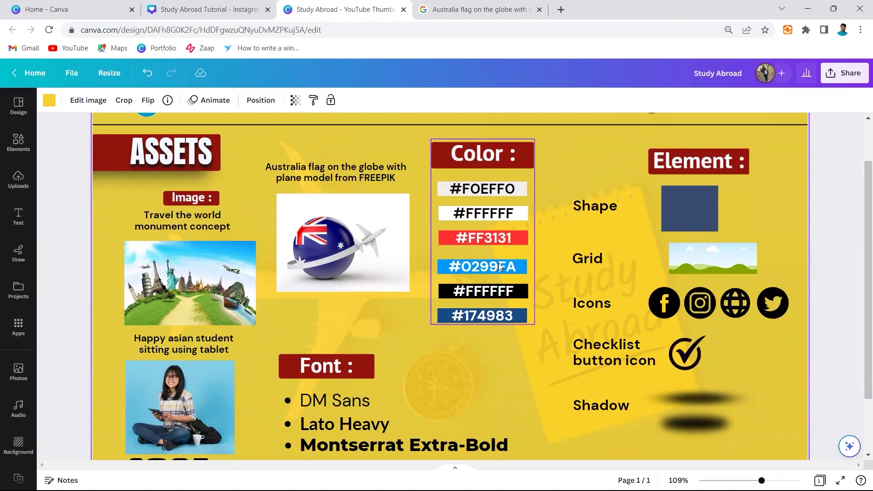
pyautogui.click(506, 193)
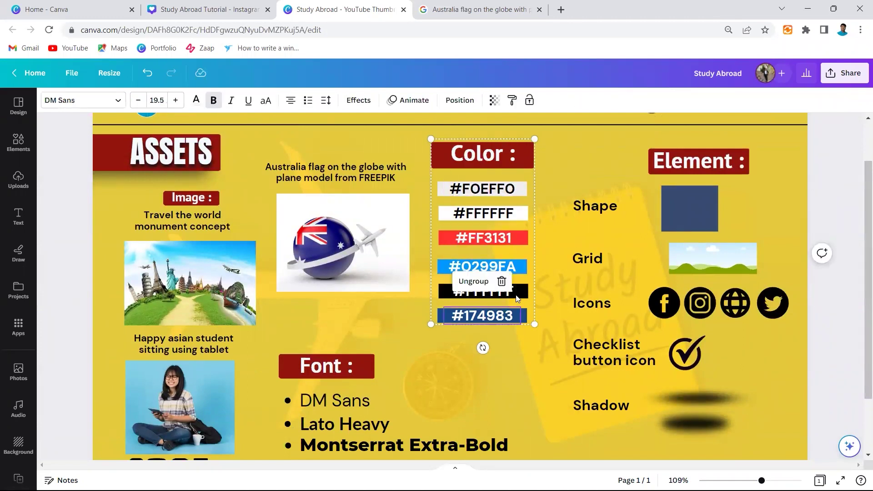
pyautogui.click(548, 248)
pyautogui.scroll(-2, 548, 248)
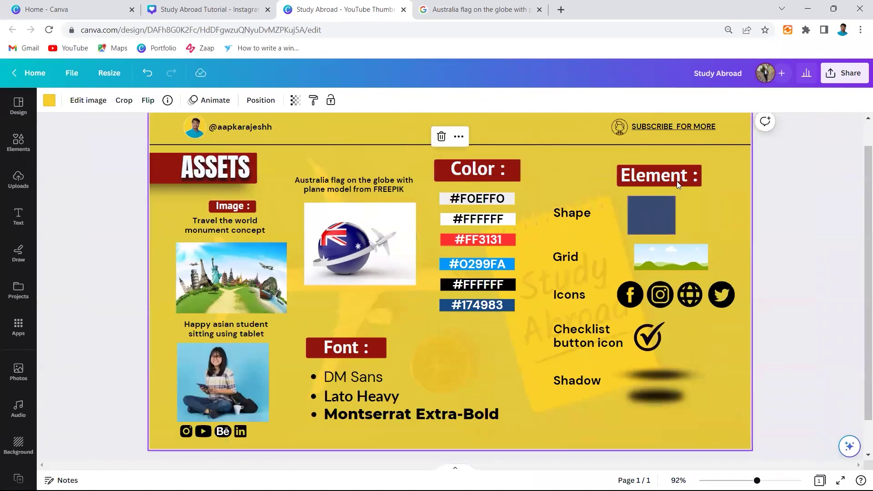
pyautogui.scroll(2, 728, 186)
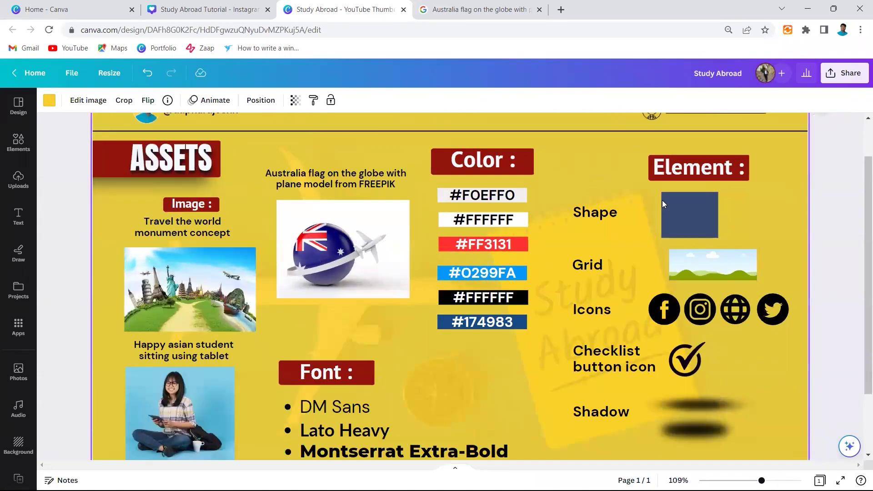
# Step: Select the blue square beside the Shape label and clear the elements search to show the Lines & Shapes collection
pyautogui.click(606, 214)
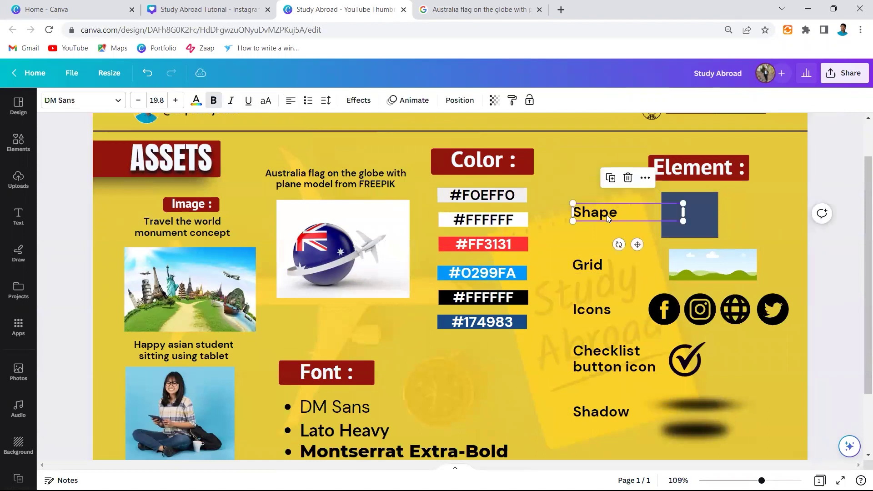
pyautogui.click(692, 213)
pyautogui.click(18, 143)
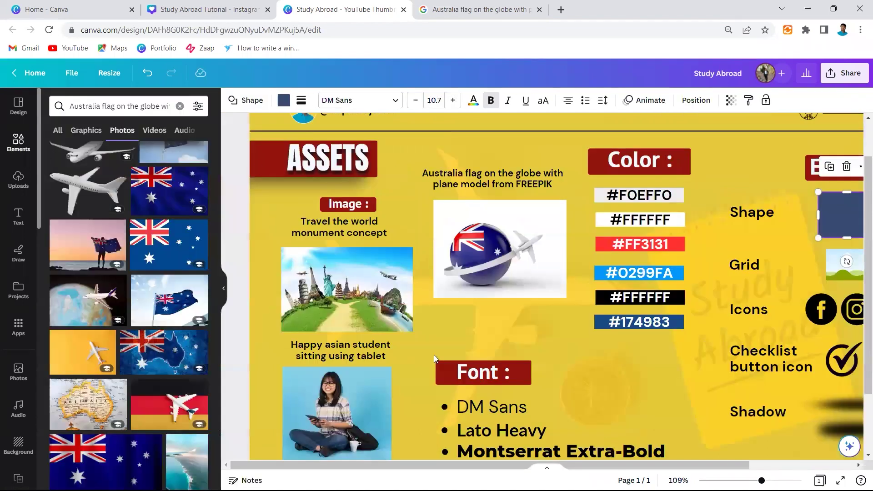
pyautogui.moveTo(491, 465); pyautogui.dragTo(596, 466)
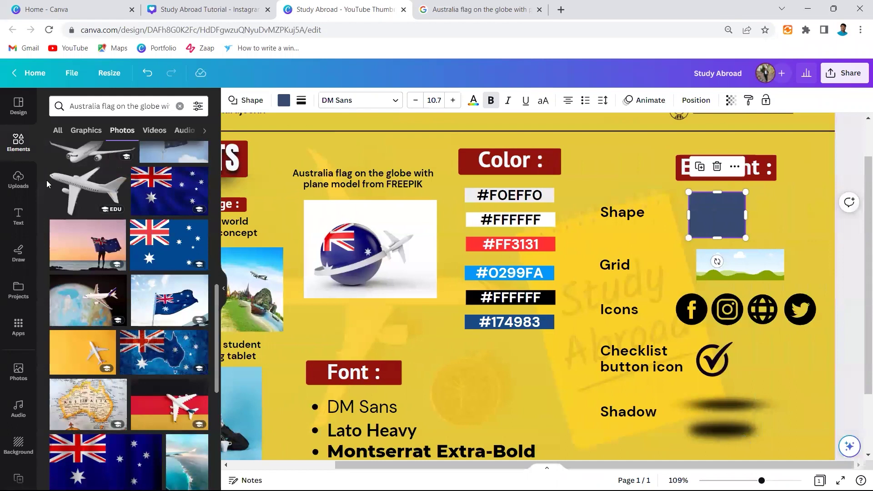
pyautogui.click(180, 106)
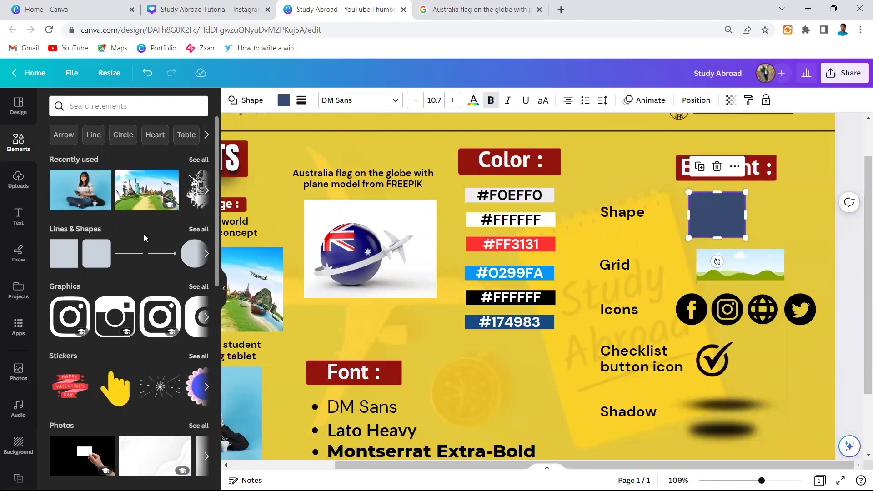
# Step: Select the grid sample, search the elements for "grid", and add the single-frame grid to the page
pyautogui.click(736, 274)
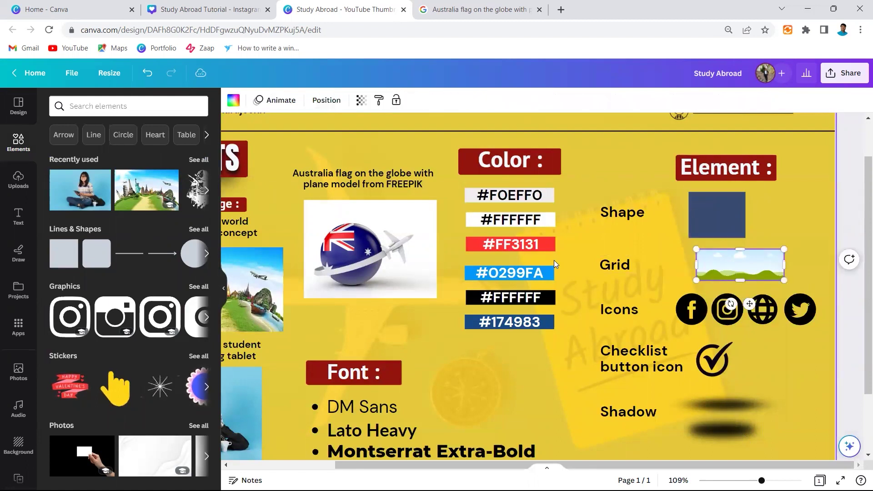
pyautogui.click(107, 107)
pyautogui.write('g')
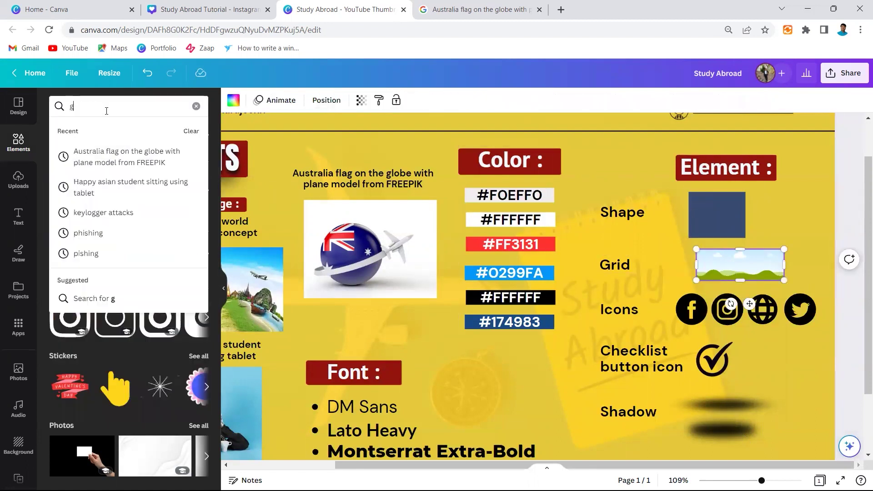
pyautogui.write('rid')
pyautogui.press('Return')
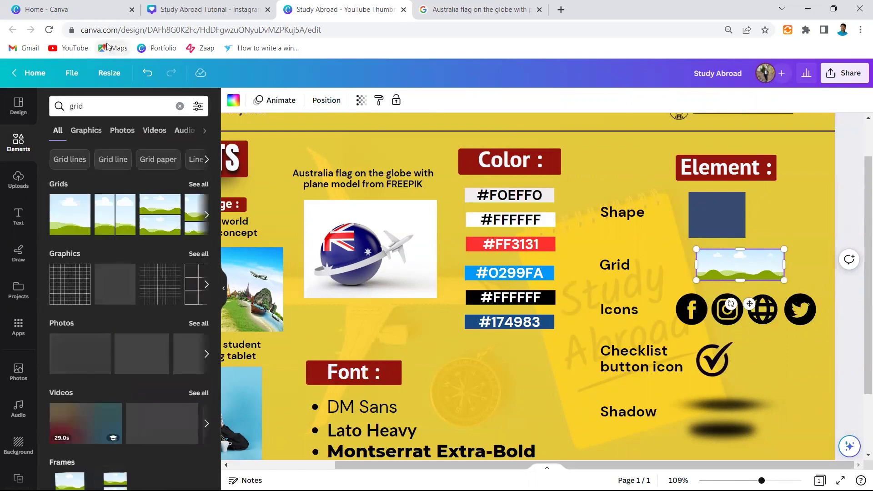
pyautogui.click(124, 202)
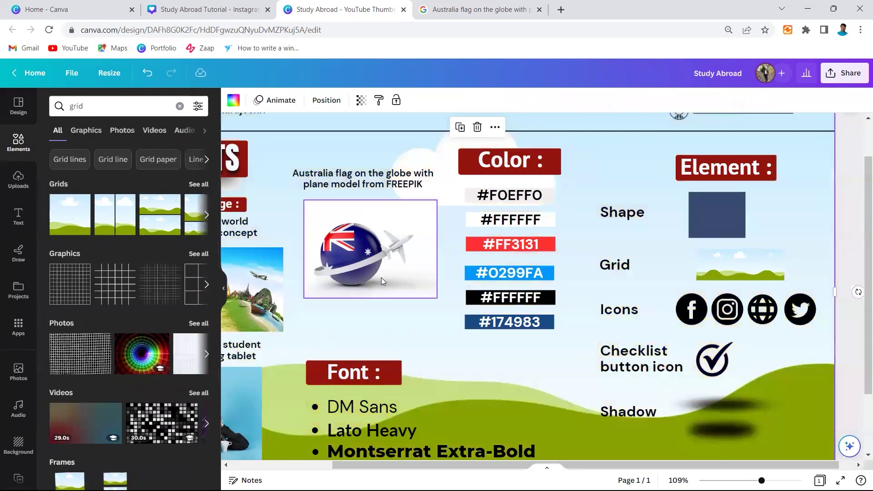
# Step: Shrink the full-page grid to a wide strip and place it across the Font heading in the lower middle of the page
pyautogui.click(223, 287)
pyautogui.rightClick(366, 316)
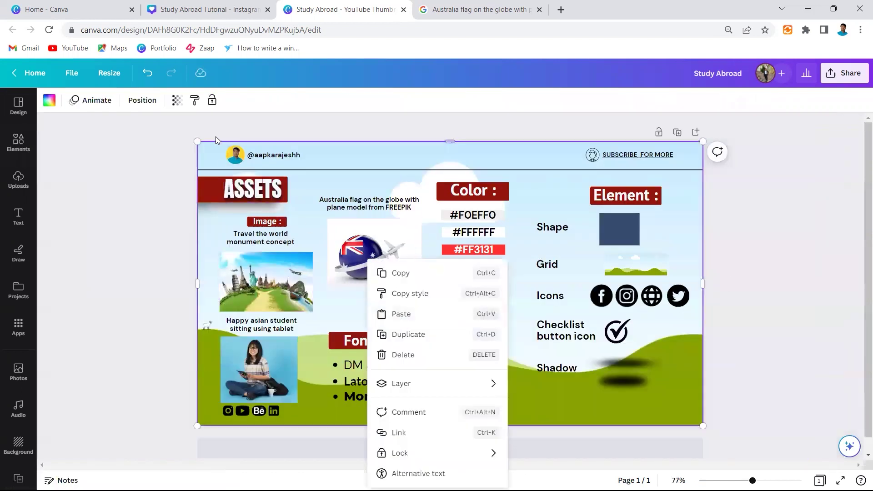
pyautogui.moveTo(196, 142); pyautogui.dragTo(456, 238)
pyautogui.moveTo(533, 355); pyautogui.dragTo(328, 272)
pyautogui.moveTo(382, 155); pyautogui.dragTo(428, 275)
pyautogui.moveTo(428, 336); pyautogui.dragTo(452, 346)
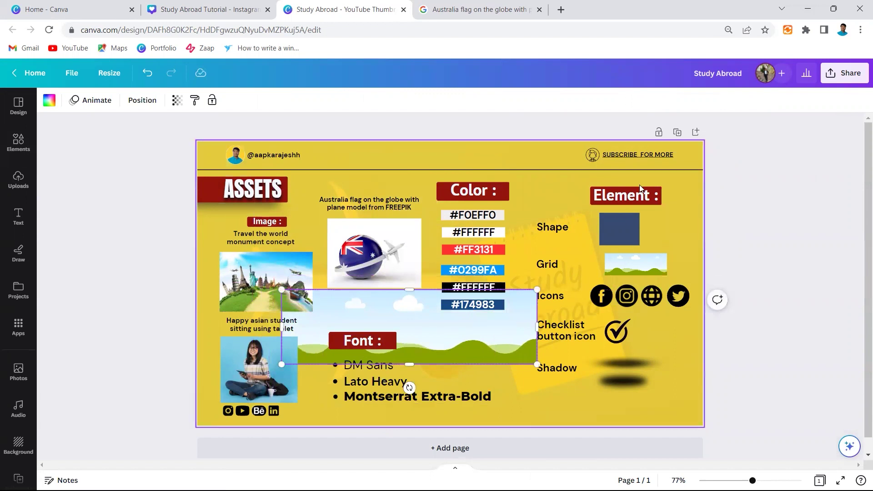
# Step: Add a second page and try out different sizes and positions for the grid
pyautogui.click(693, 133)
pyautogui.scroll(3, 387, 206)
pyautogui.moveTo(447, 131); pyautogui.dragTo(447, 359)
pyautogui.moveTo(539, 359); pyautogui.dragTo(633, 394)
pyautogui.moveTo(445, 322); pyautogui.dragTo(449, 234)
pyautogui.moveTo(440, 398); pyautogui.dragTo(442, 456)
pyautogui.scroll(-3, 516, 343)
pyautogui.moveTo(462, 232); pyautogui.dragTo(472, 281)
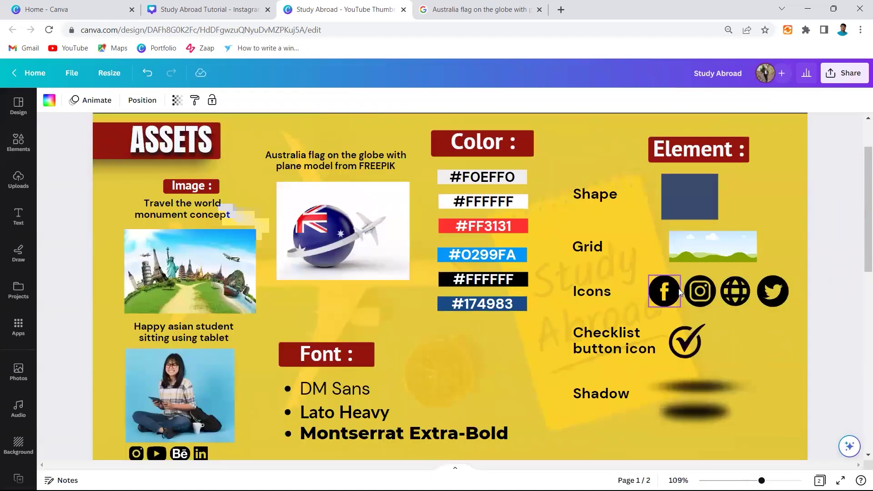
# Step: Select the Twitter icon in the Icons row and search the elements for "twitter icon"
pyautogui.click(699, 295)
pyautogui.click(773, 291)
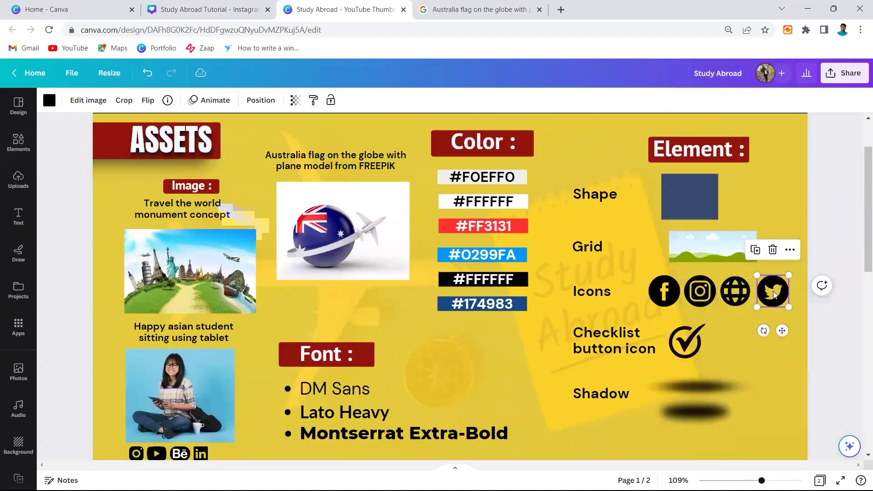
pyautogui.click(14, 144)
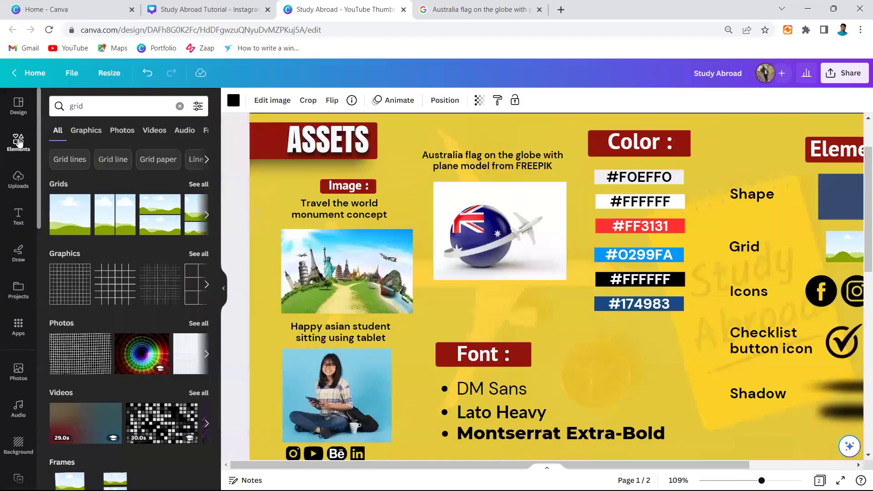
pyautogui.click(98, 105)
pyautogui.moveTo(310, 464); pyautogui.dragTo(462, 468)
pyautogui.click(51, 102)
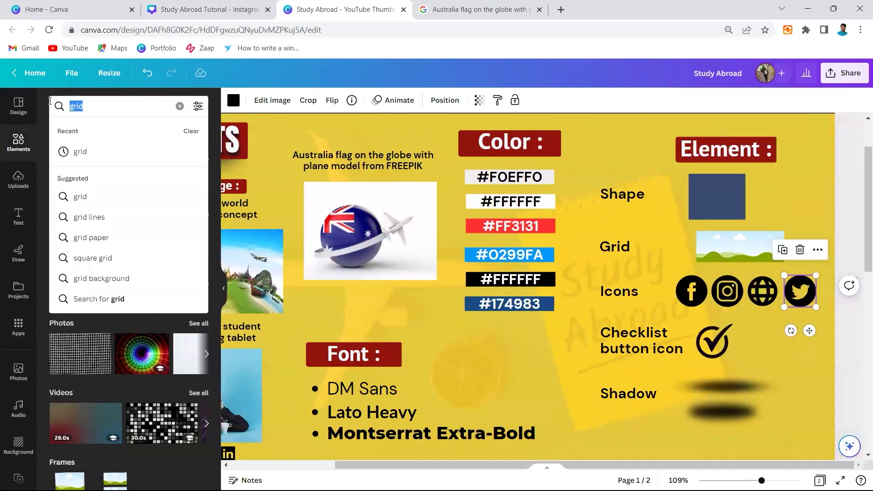
pyautogui.write('twitter icon')
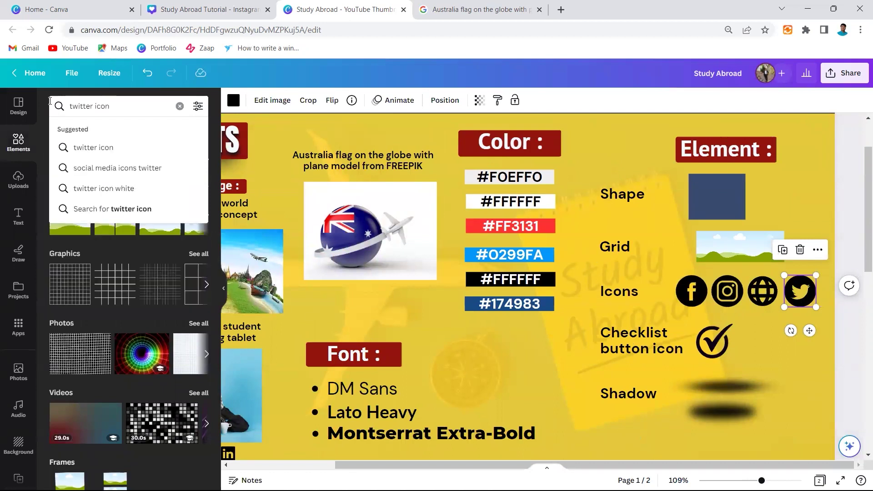
pyautogui.press('Return')
# Step: Limit the Twitter icon results to graphics, browse them, and hide the results to see the full assets page
pyautogui.click(85, 130)
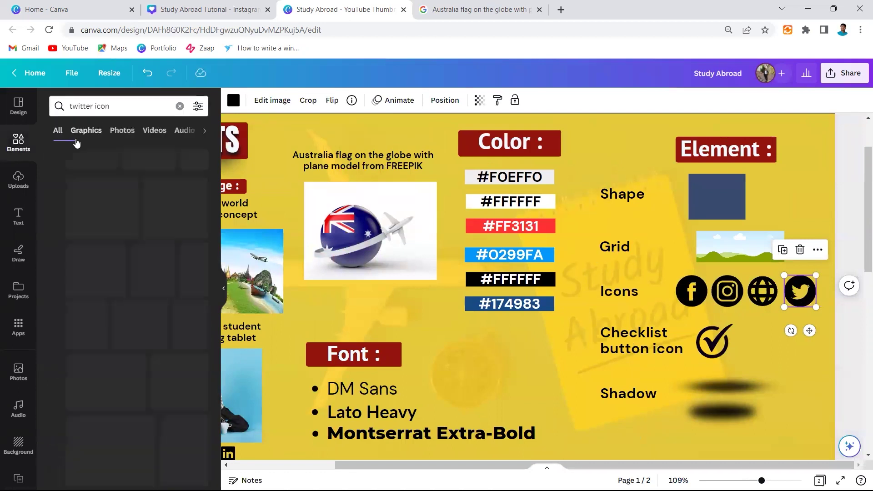
pyautogui.scroll(-7, 126, 283)
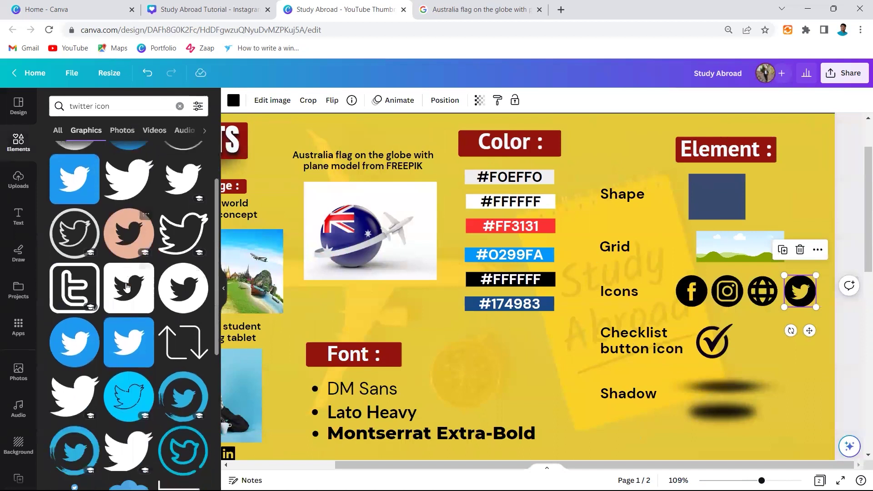
pyautogui.scroll(-2, 199, 298)
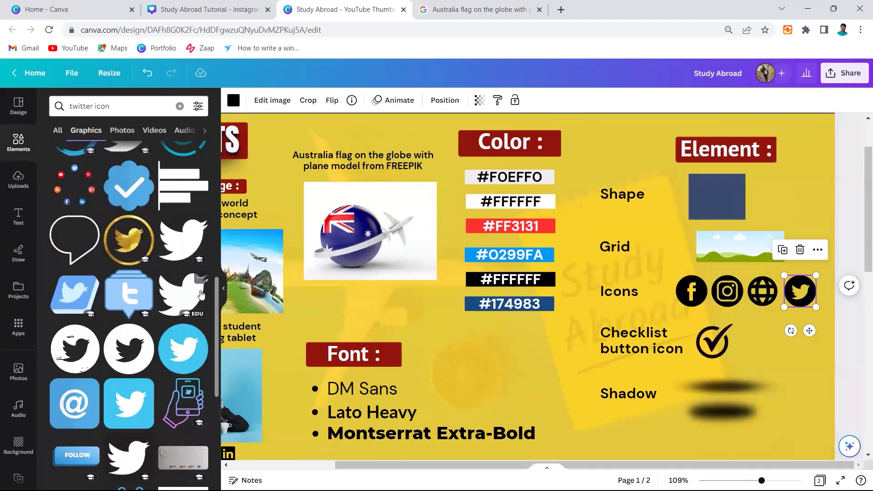
pyautogui.click(223, 292)
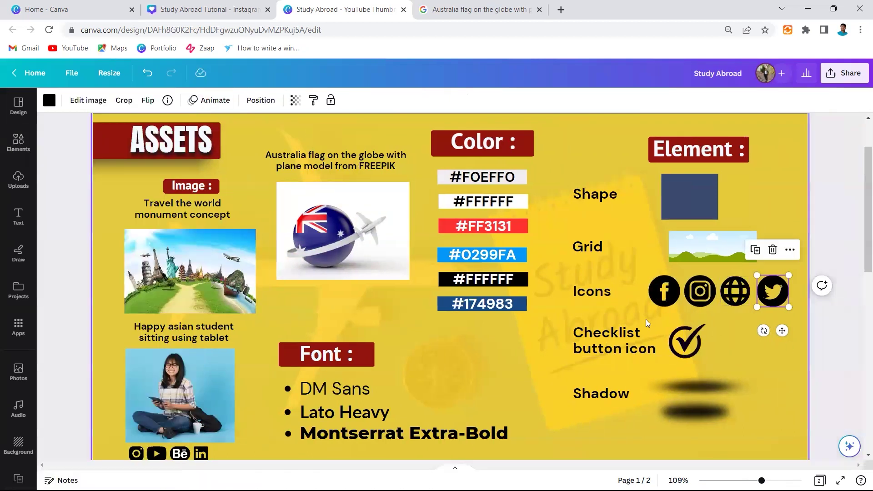
# Step: Copy the "Checklist button icon" caption and search the elements for it
pyautogui.click(609, 336)
pyautogui.click(608, 335)
pyautogui.click(697, 337)
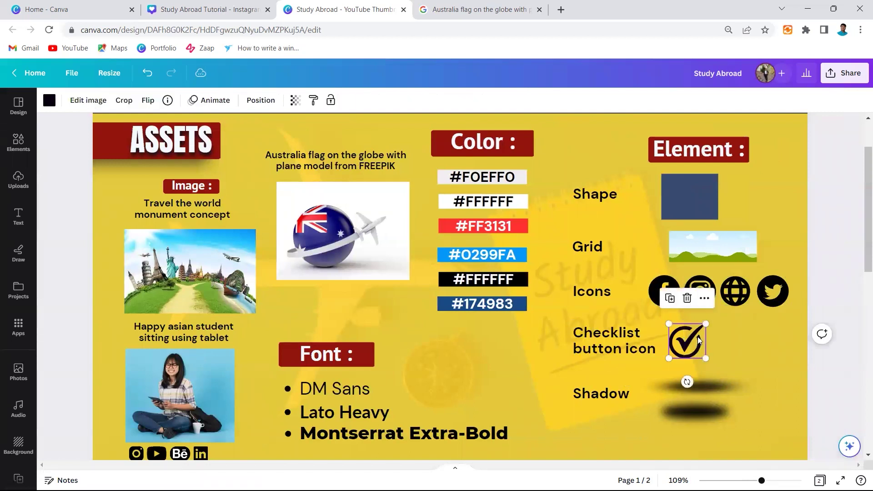
pyautogui.click(18, 142)
pyautogui.click(121, 106)
pyautogui.write('Checklist button icon')
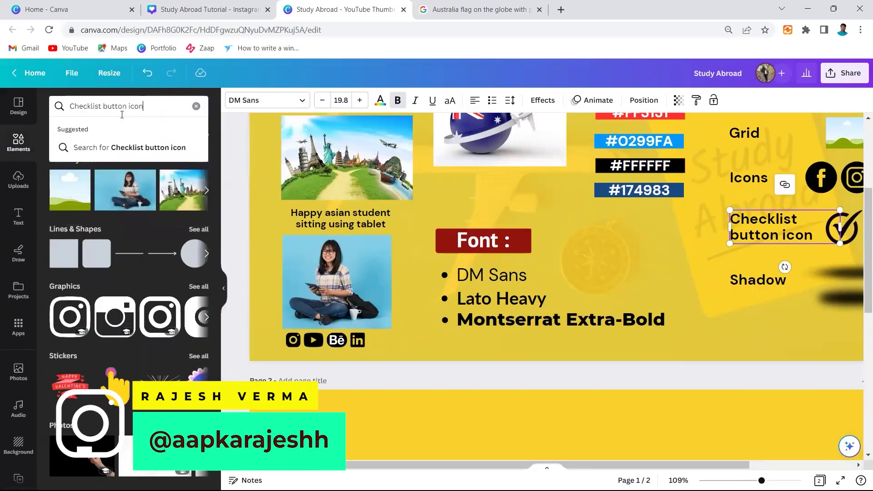
pyautogui.press('Return')
# Step: Browse the graphics results for the checklist button icon and close the results
pyautogui.click(86, 131)
pyautogui.scroll(3, 628, 299)
pyautogui.scroll(-2, 146, 296)
pyautogui.scroll(-3, 146, 296)
pyautogui.scroll(-3, 129, 296)
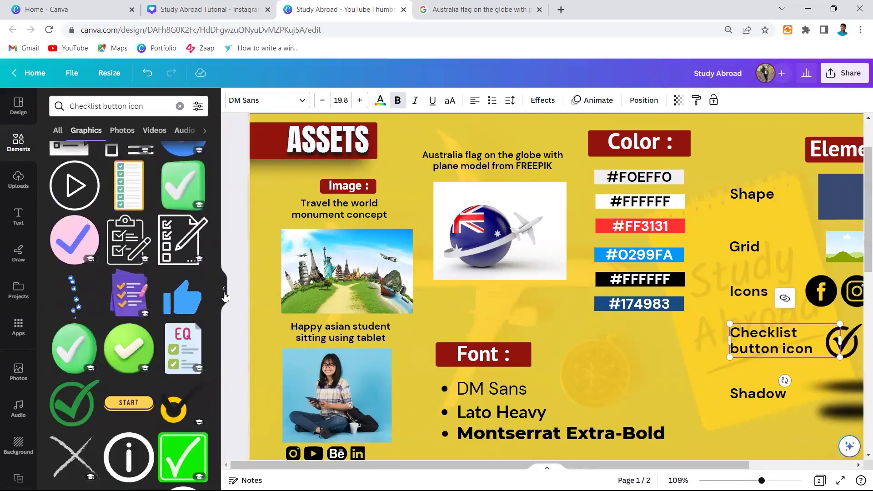
pyautogui.click(223, 291)
# Step: Select the shadow samples, copy the "Shadow" caption, and search the elements for "Shadow"
pyautogui.click(669, 393)
pyautogui.click(712, 386)
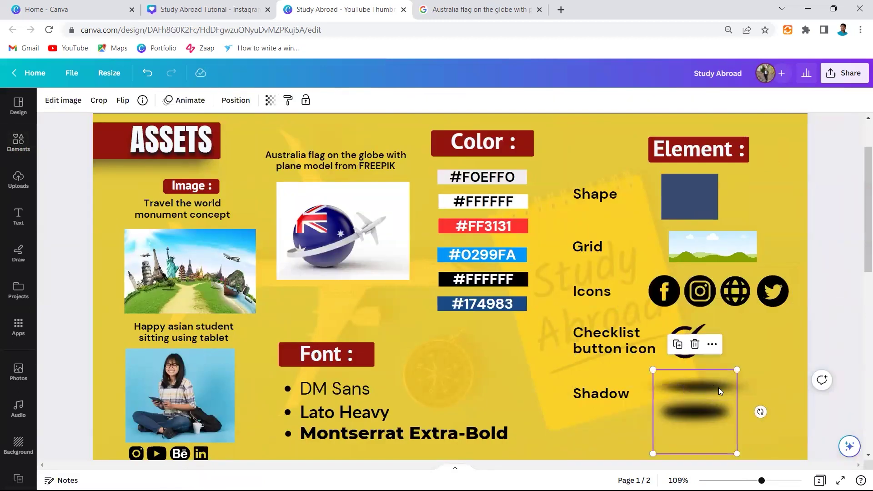
pyautogui.doubleClick(596, 397)
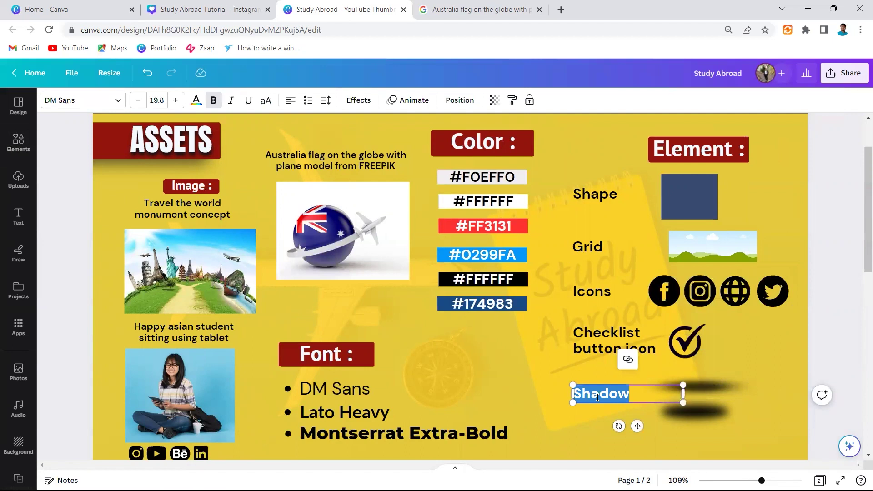
pyautogui.click(22, 147)
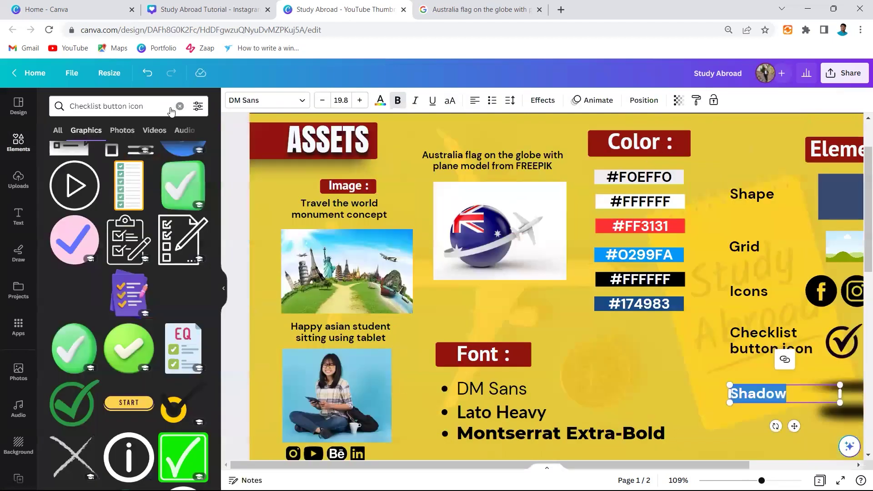
pyautogui.click(180, 106)
pyautogui.write('Shadow')
pyautogui.press('Return')
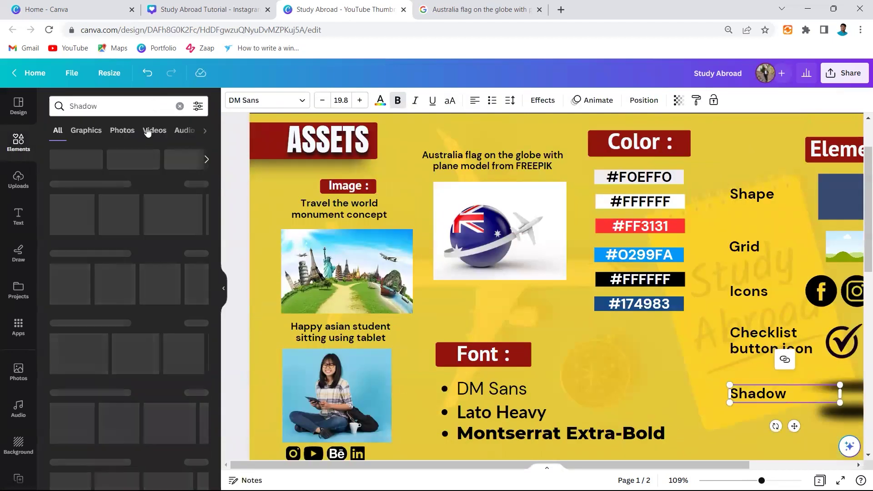
# Step: Add the dark oval shadow from the graphics results and enlarge it across the Icons row
pyautogui.moveTo(367, 464); pyautogui.dragTo(471, 464)
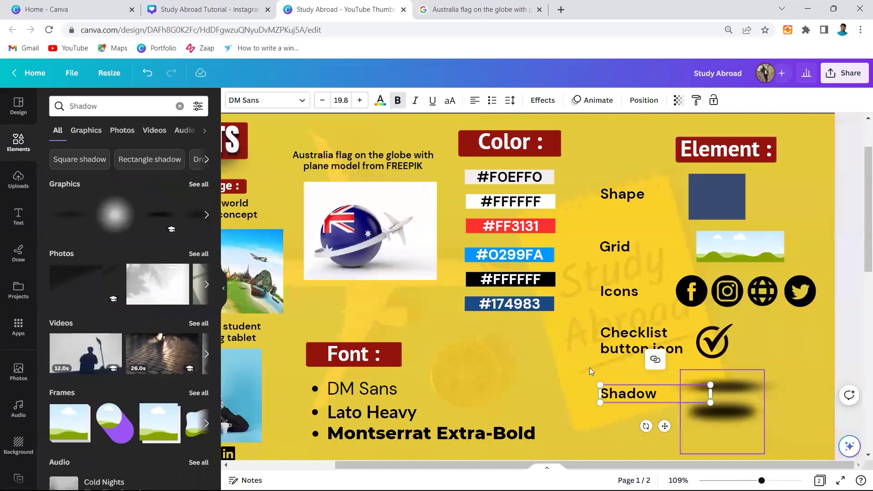
pyautogui.click(84, 130)
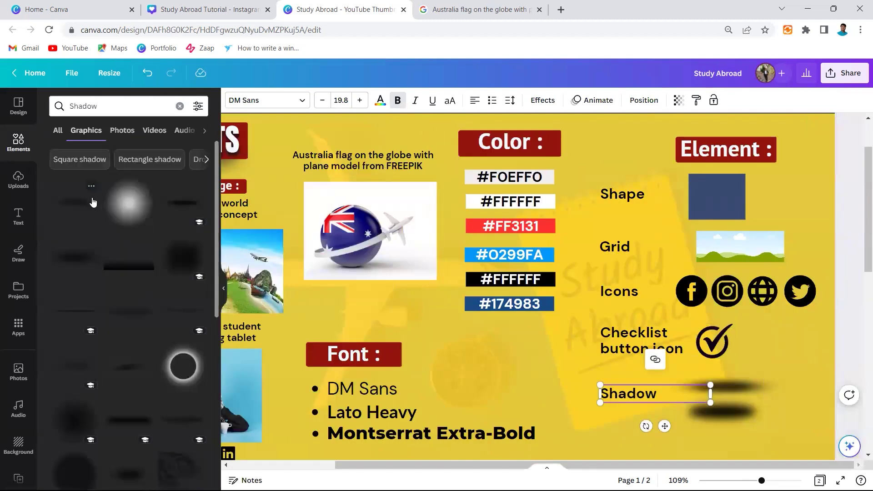
pyautogui.click(169, 212)
pyautogui.moveTo(538, 289); pyautogui.dragTo(816, 349)
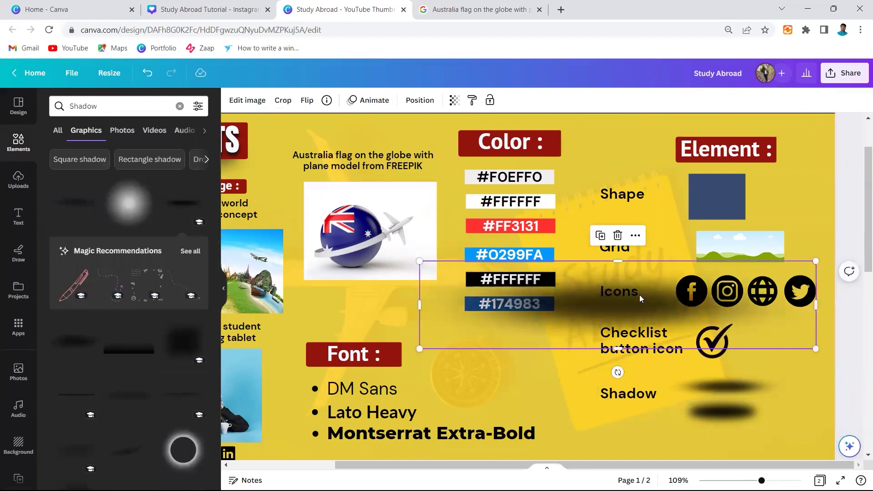
# Step: Delete the enlarged shadow, try a second dark oval shadow from the graphics results at a larger size, and delete it too
pyautogui.click(617, 236)
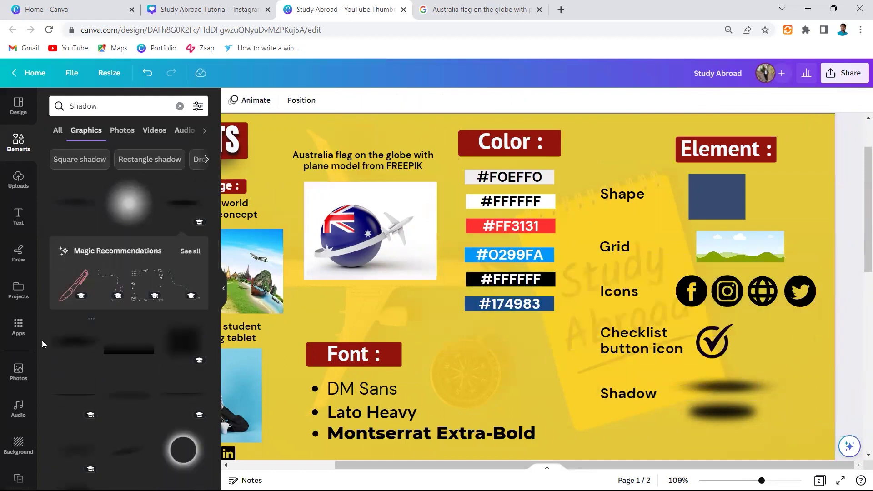
pyautogui.scroll(-5, 44, 341)
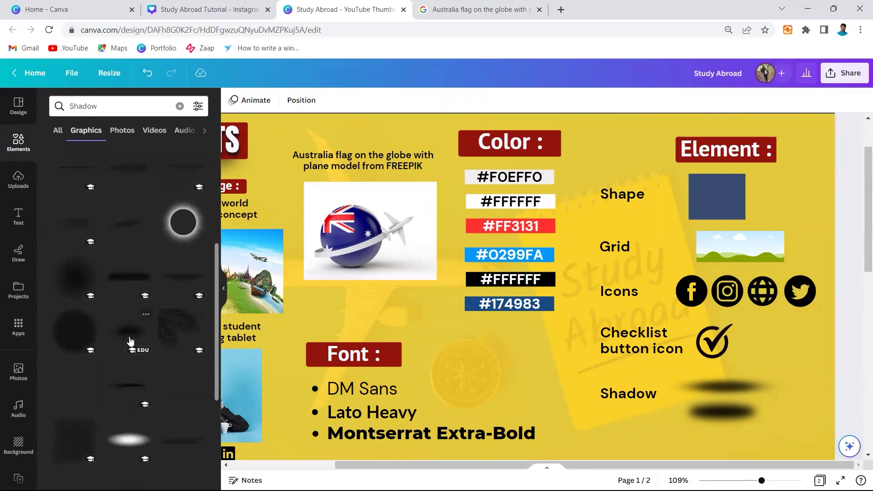
pyautogui.scroll(-4, 165, 376)
pyautogui.click(130, 323)
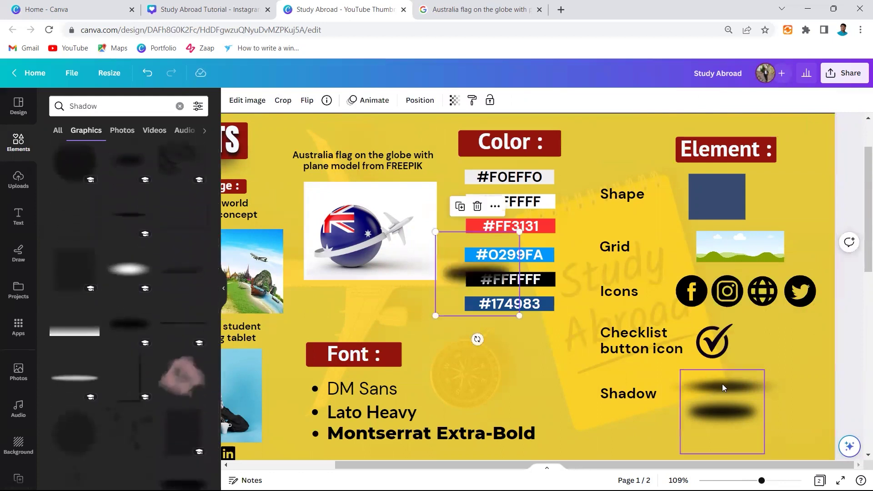
pyautogui.moveTo(516, 317); pyautogui.dragTo(773, 454)
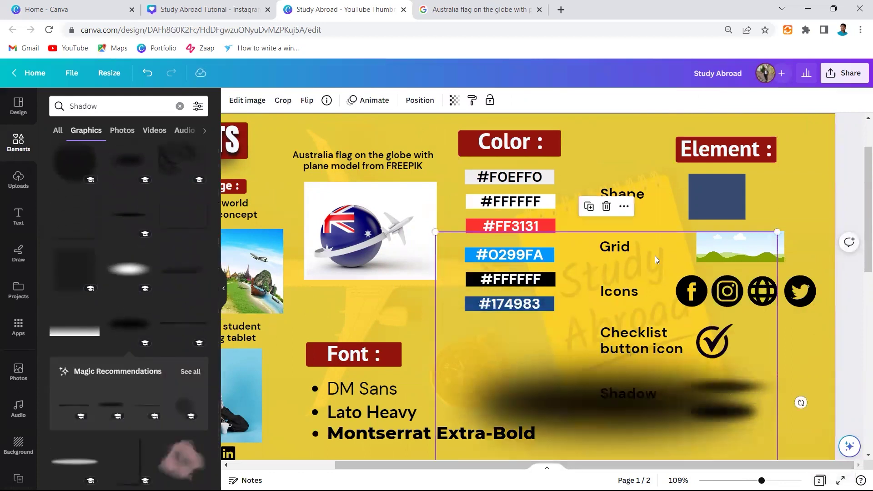
pyautogui.click(608, 206)
# Step: Close the search results and look over the images, fonts, colors and elements on the assets page
pyautogui.click(223, 289)
pyautogui.click(493, 200)
pyautogui.click(574, 276)
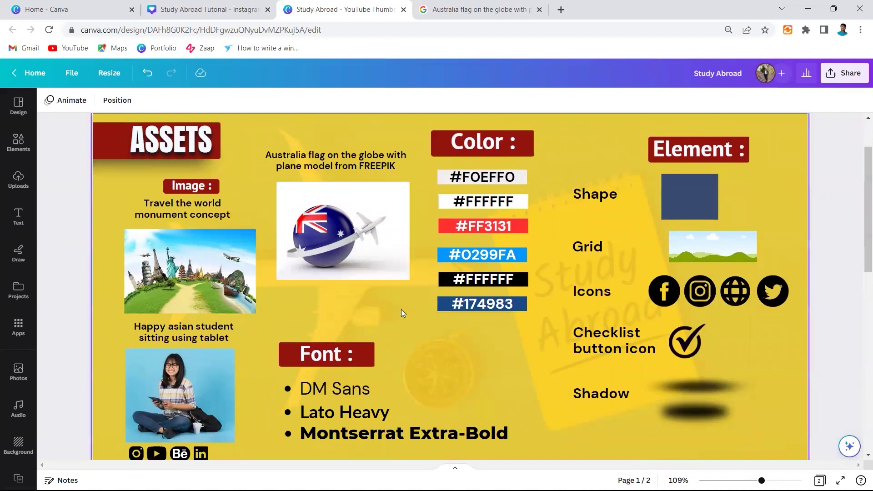
pyautogui.scroll(-2, 481, 266)
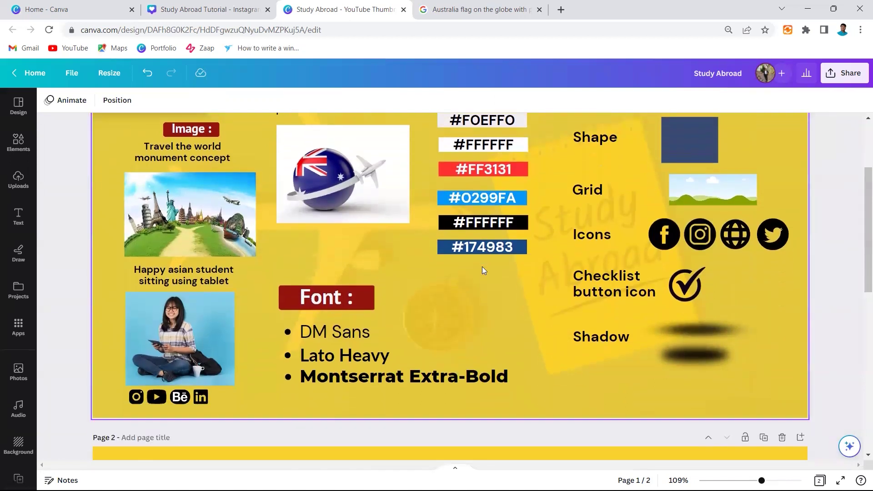
pyautogui.scroll(1, 487, 271)
pyautogui.scroll(1, 488, 273)
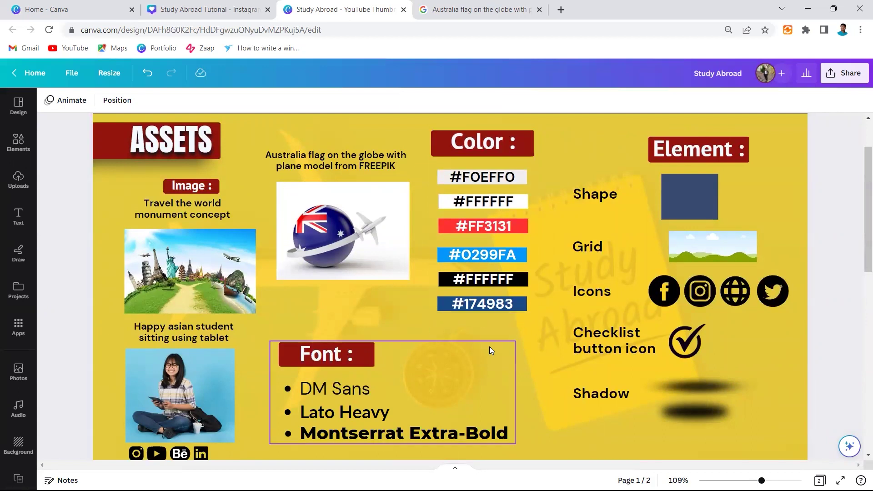
pyautogui.scroll(-2, 496, 347)
pyautogui.scroll(3, 523, 364)
pyautogui.scroll(-3, 543, 372)
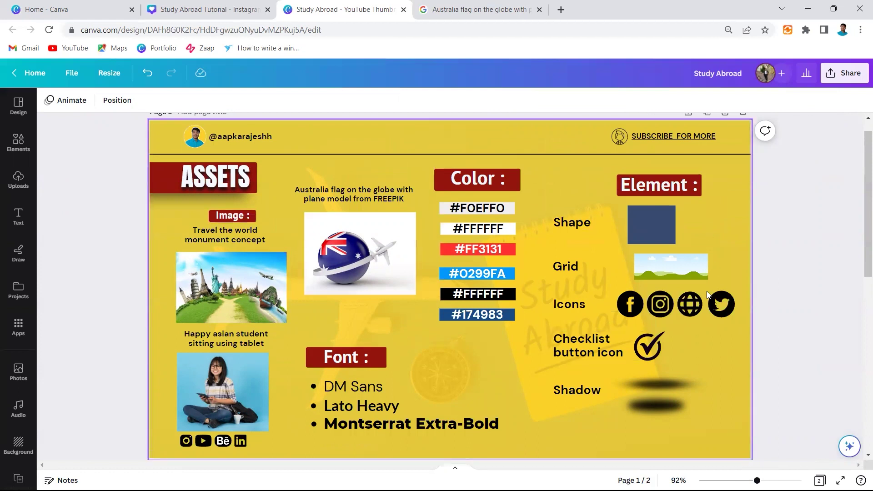
# Step: Create a blank Instagram Post (Square) design from the Canva home page and hide the templates
pyautogui.hotkey('ctrl', '1')
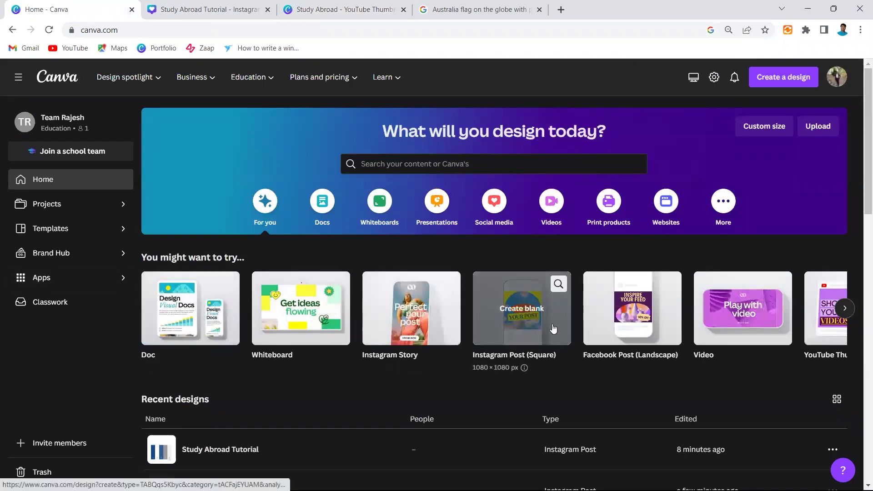
pyautogui.click(516, 324)
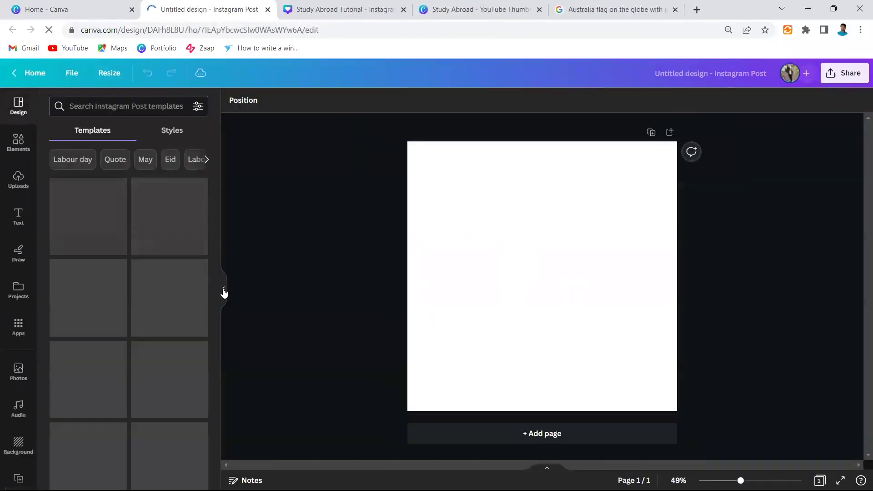
pyautogui.click(224, 289)
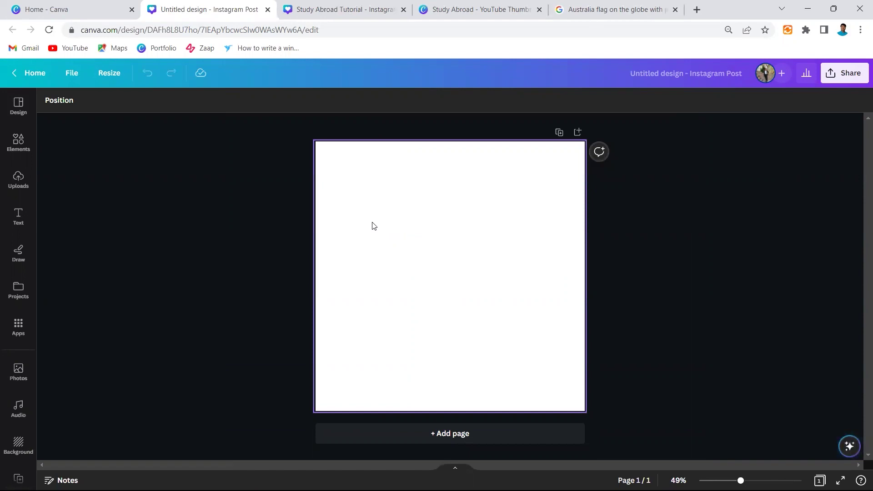
# Step: Switch to the Study Abroad Tutorial design and go to the diagonal grid layout on page 3
pyautogui.click(324, 6)
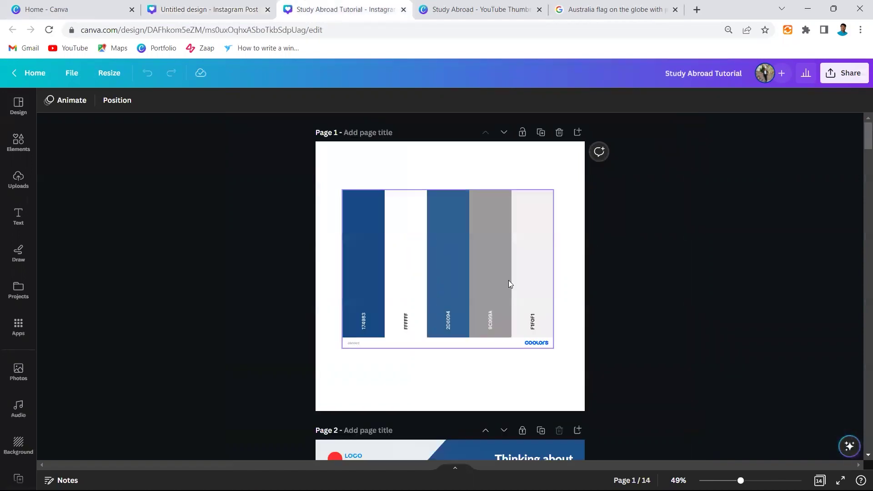
pyautogui.scroll(-15, 550, 323)
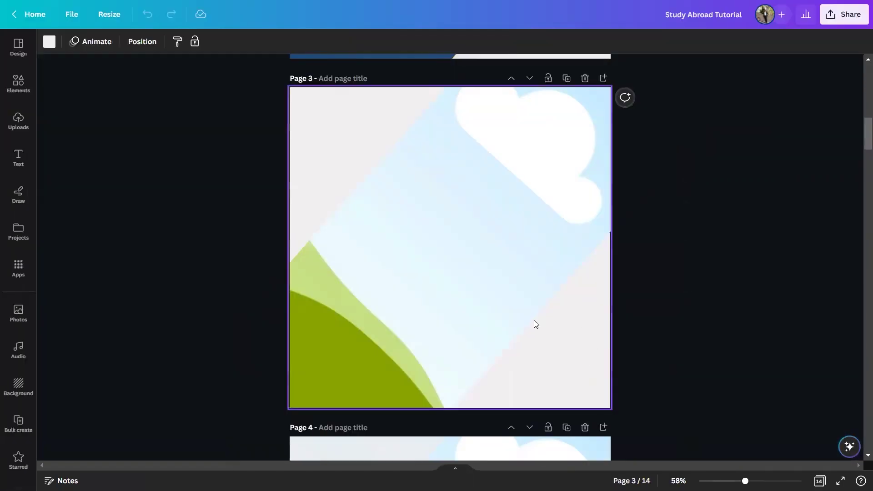
pyautogui.scroll(2, 534, 321)
pyautogui.scroll(-2, 425, 333)
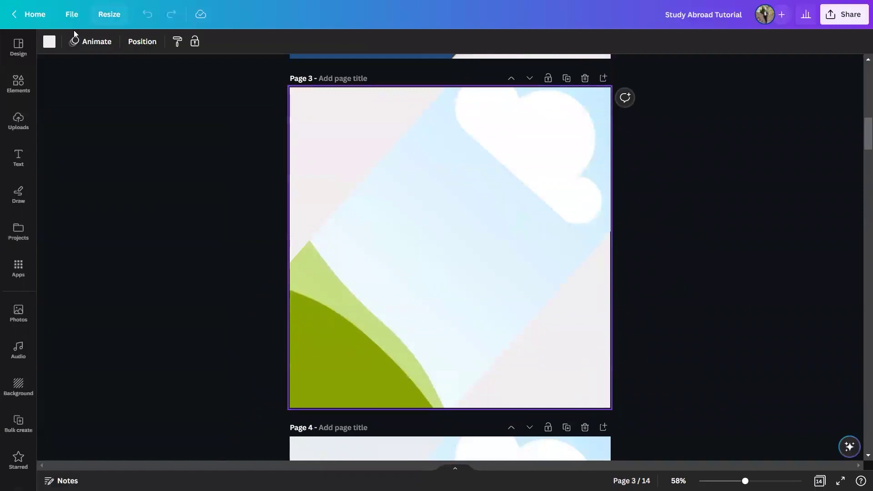
# Step: Inspect the hex code of page 3's background colour and close the colour settings
pyautogui.click(49, 41)
pyautogui.click(59, 103)
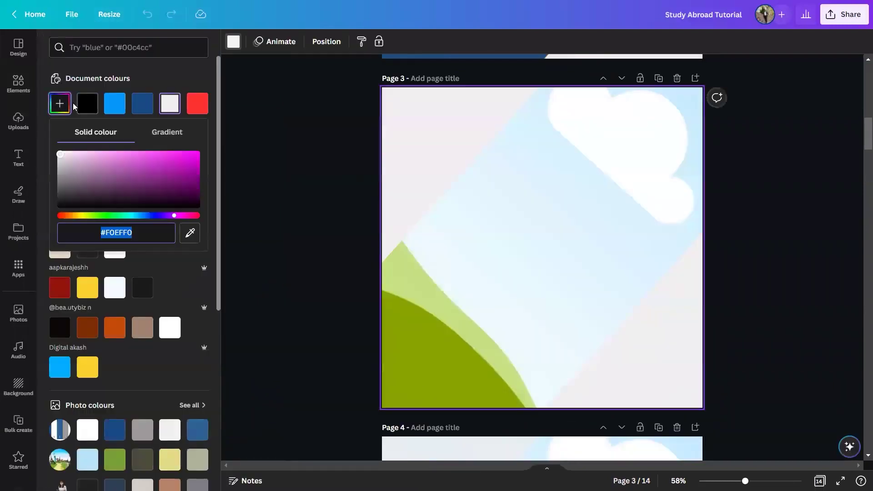
pyautogui.click(141, 234)
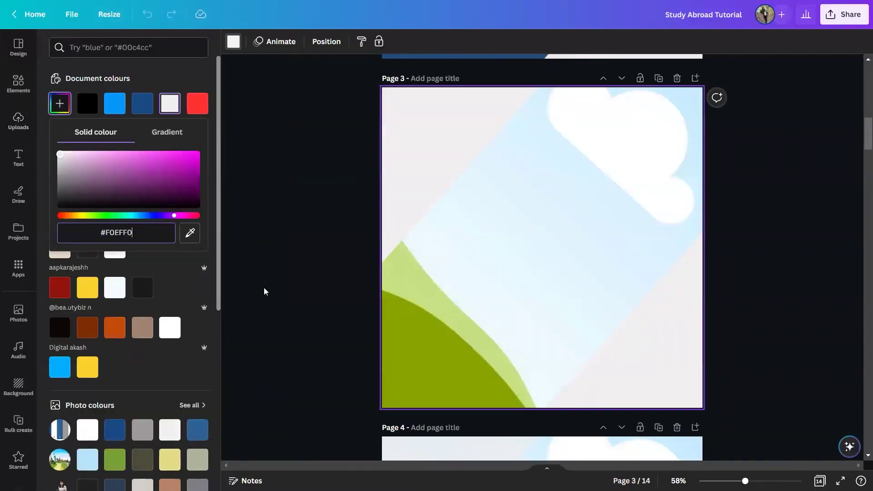
pyautogui.click(374, 214)
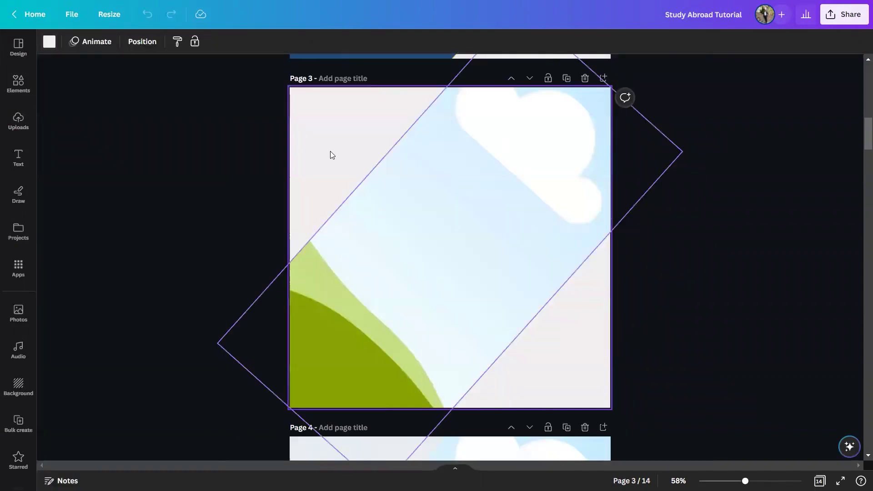
# Step: Search the elements for "grid", add the single-photo grid to page 3, narrow it and rotate it diagonally
pyautogui.click(15, 89)
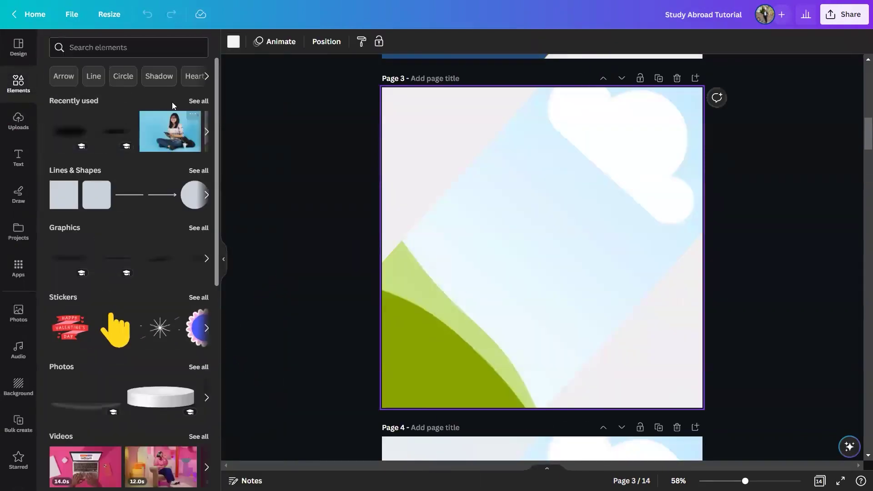
pyautogui.click(199, 101)
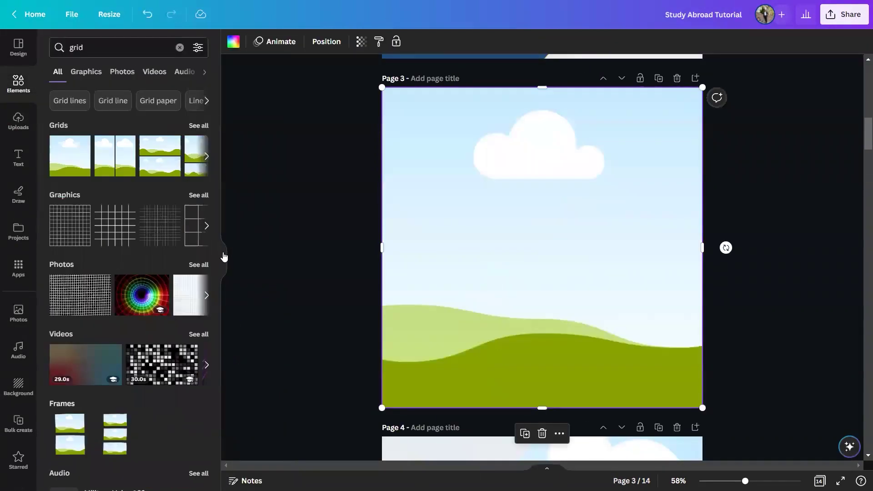
pyautogui.click(223, 259)
pyautogui.moveTo(290, 247); pyautogui.dragTo(514, 290)
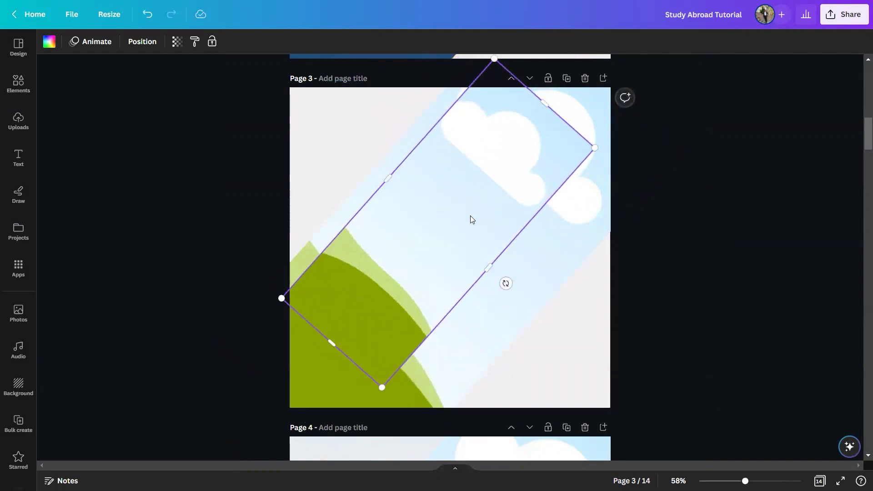
# Step: Stretch the rotated grid into a wide diagonal band that extends past page 3's lower-left and upper-right corners
pyautogui.moveTo(329, 342); pyautogui.dragTo(309, 361)
pyautogui.moveTo(437, 260); pyautogui.dragTo(511, 342)
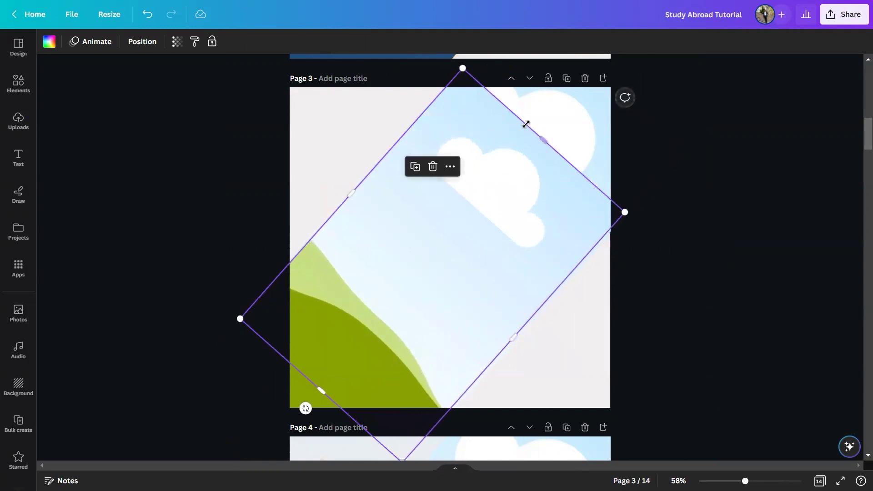
pyautogui.moveTo(563, 124); pyautogui.dragTo(610, 105)
pyautogui.moveTo(320, 394); pyautogui.dragTo(255, 433)
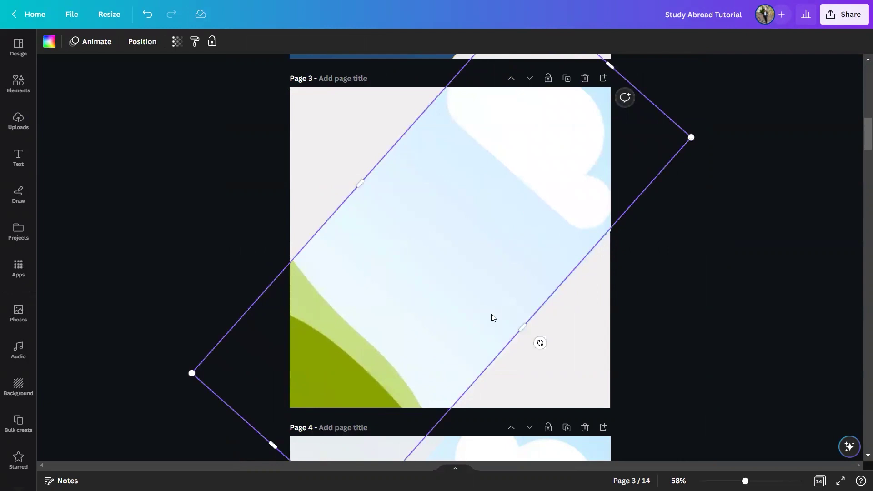
# Step: Add the travel-the-world monuments photo from the recently used elements to page 3
pyautogui.scroll(-6, 587, 299)
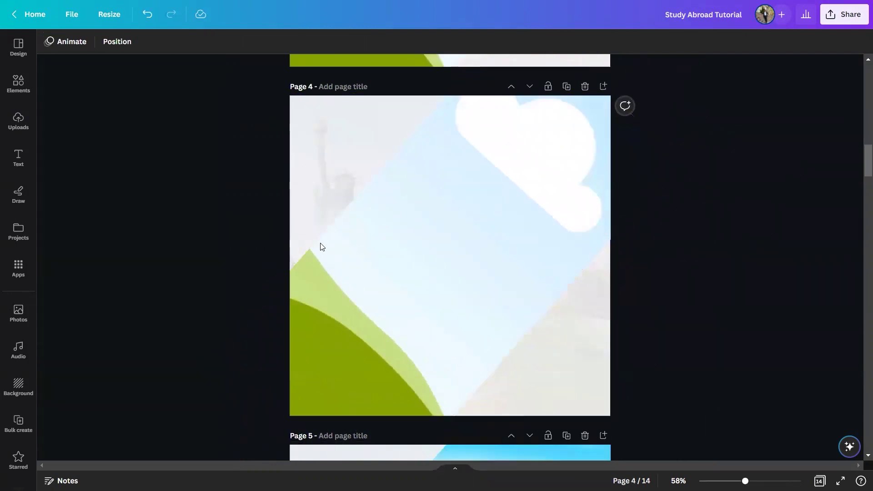
pyautogui.click(18, 84)
pyautogui.click(177, 47)
pyautogui.click(199, 104)
pyautogui.click(168, 136)
pyautogui.scroll(-8, 217, 253)
pyautogui.click(222, 258)
# Step: Move the monuments photo toward page 3's lower-right corner and set it as the page background
pyautogui.moveTo(335, 253); pyautogui.dragTo(445, 335)
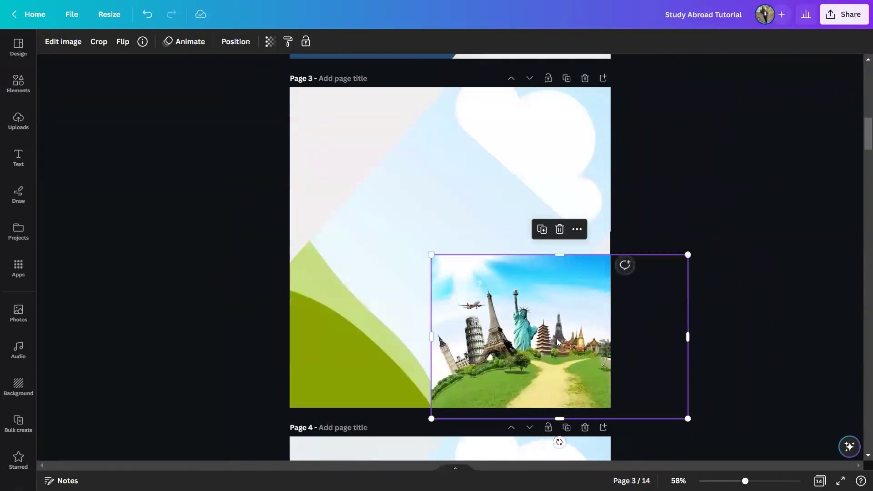
pyautogui.rightClick(558, 342)
pyautogui.click(574, 456)
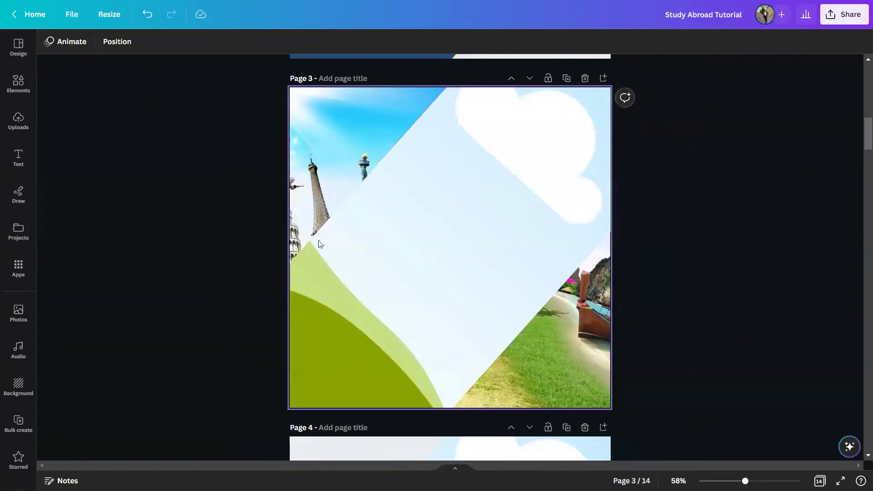
# Step: Shift page 3's background photo to the left within its crop and set its transparency to 12
pyautogui.doubleClick(344, 178)
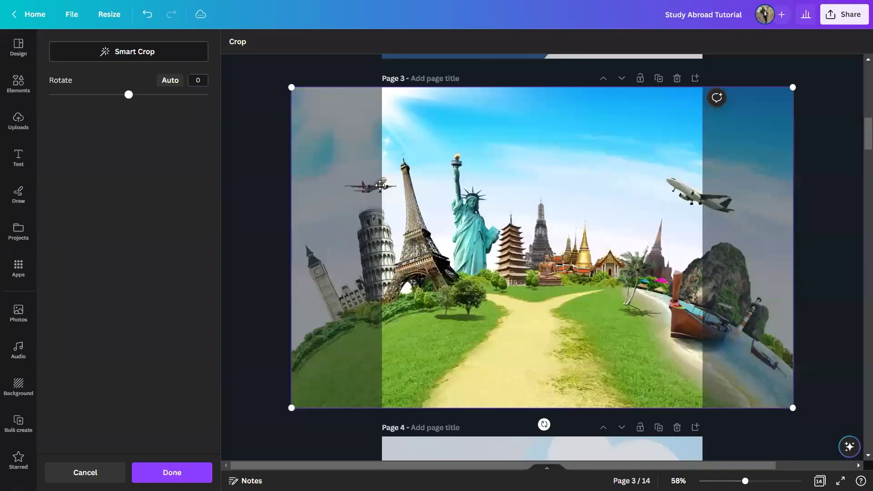
pyautogui.moveTo(540, 234); pyautogui.dragTo(315, 198)
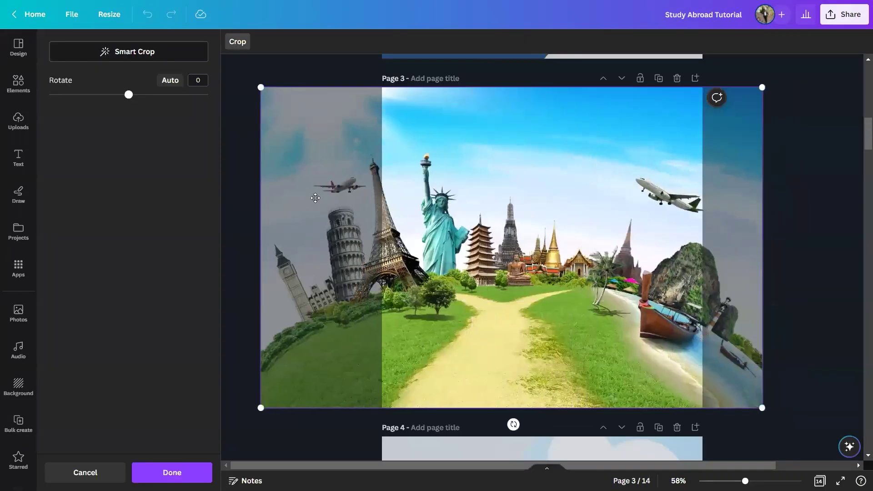
pyautogui.click(247, 175)
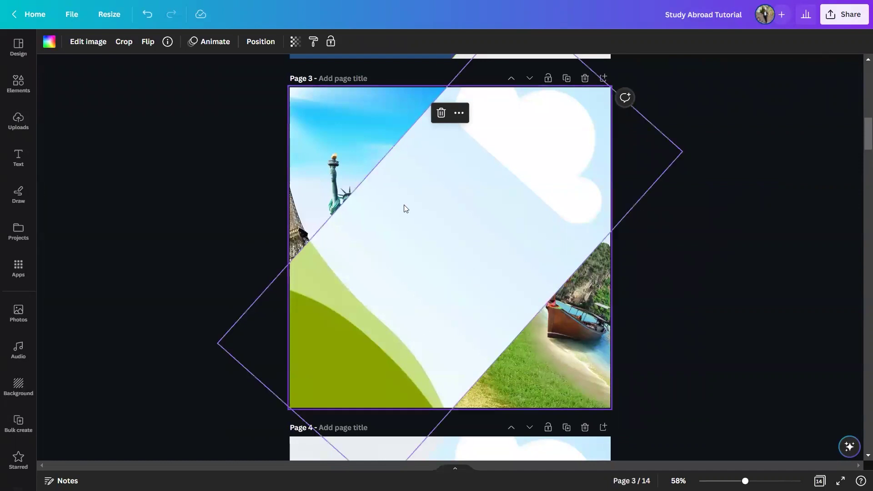
pyautogui.click(295, 42)
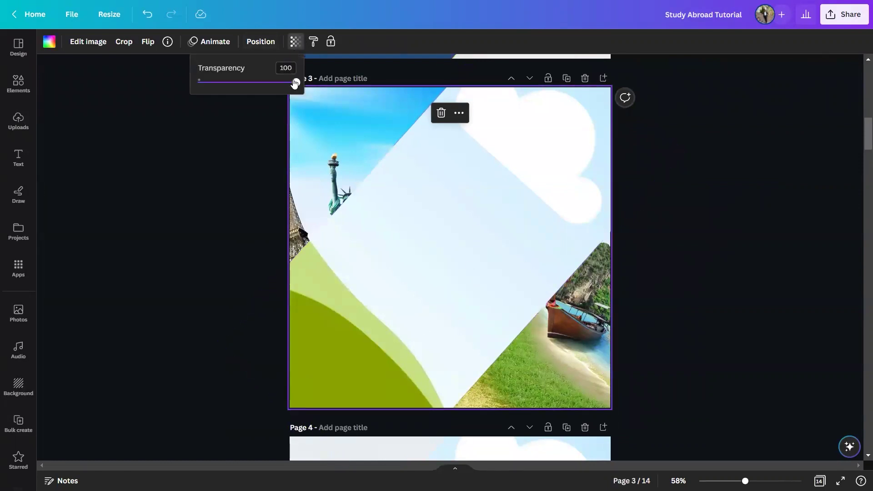
pyautogui.moveTo(296, 83); pyautogui.dragTo(210, 82)
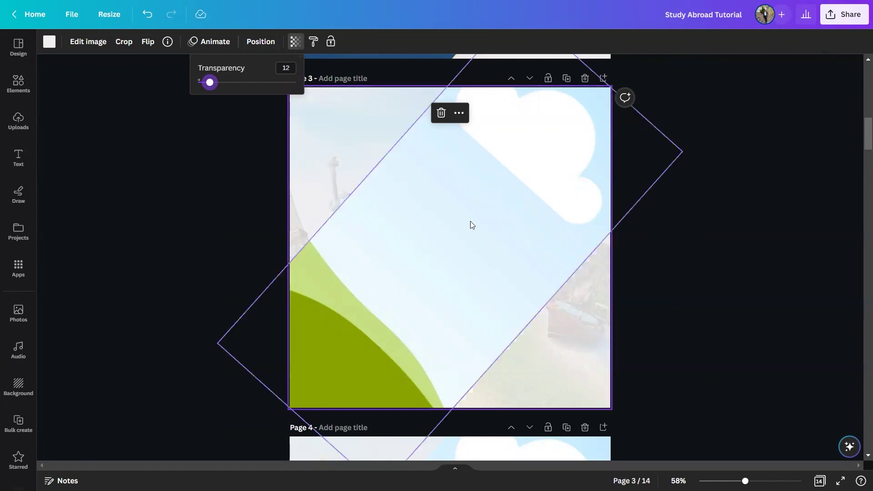
# Step: Check the photo-filled grid on page 5, and add the monuments photo from the recently used elements to page 4
pyautogui.scroll(-10, 470, 221)
pyautogui.scroll(-1, 470, 172)
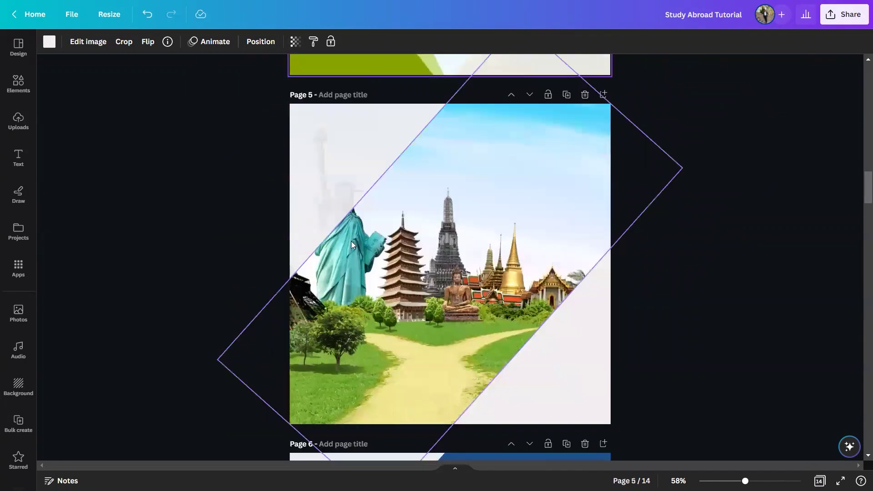
pyautogui.click(427, 240)
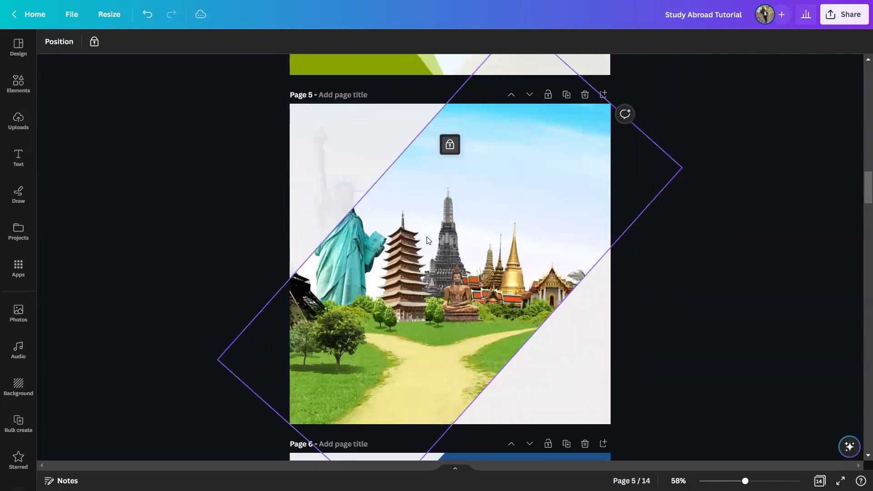
pyautogui.scroll(6, 402, 225)
pyautogui.click(397, 220)
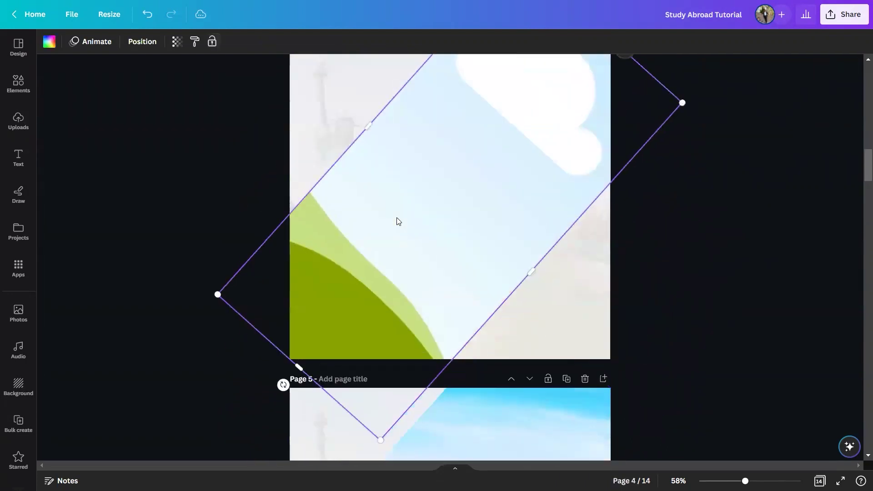
pyautogui.click(18, 84)
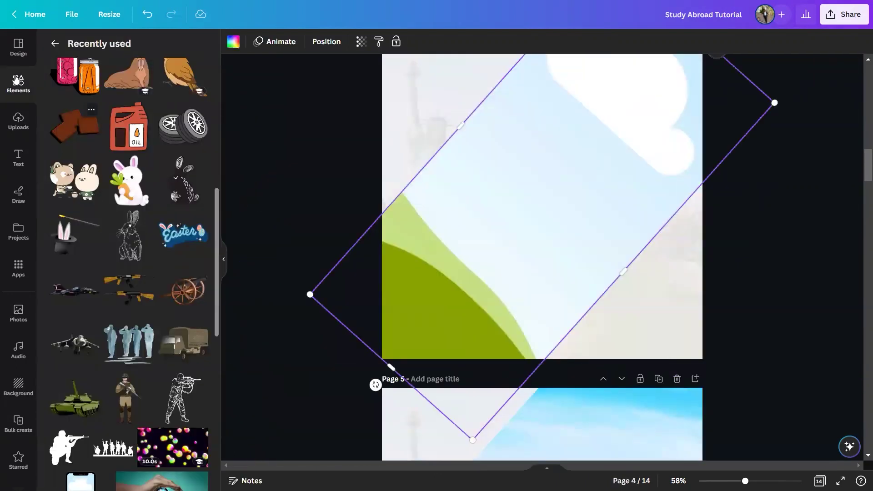
pyautogui.click(51, 41)
pyautogui.click(93, 149)
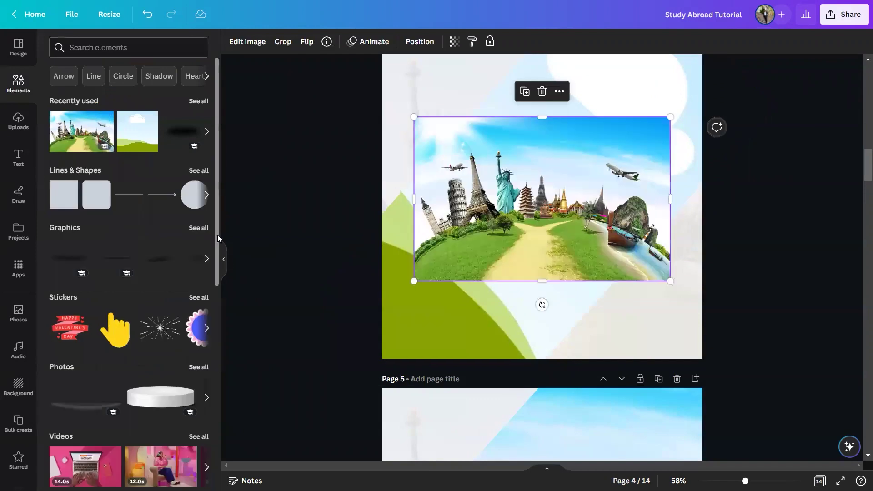
# Step: Try to fill page 4's diagonal grid directly with the untilted monuments photo
pyautogui.click(223, 259)
pyautogui.press('Delete')
pyautogui.click(465, 212)
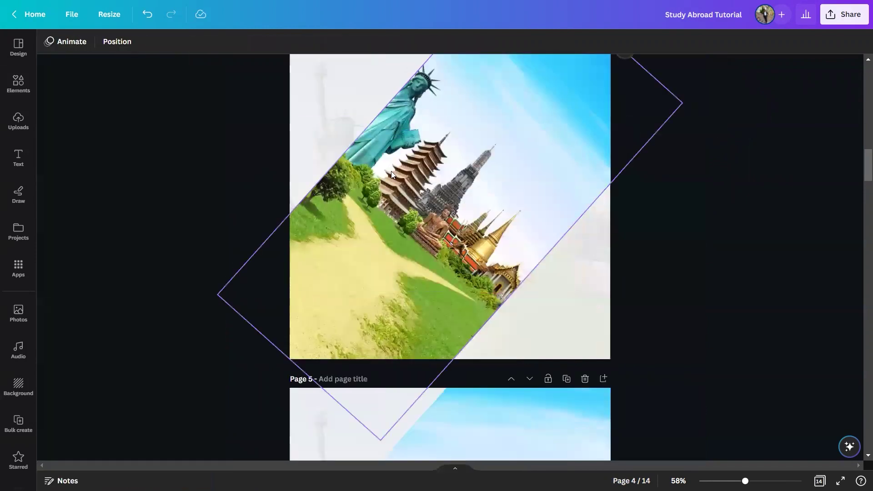
pyautogui.scroll(1, 406, 189)
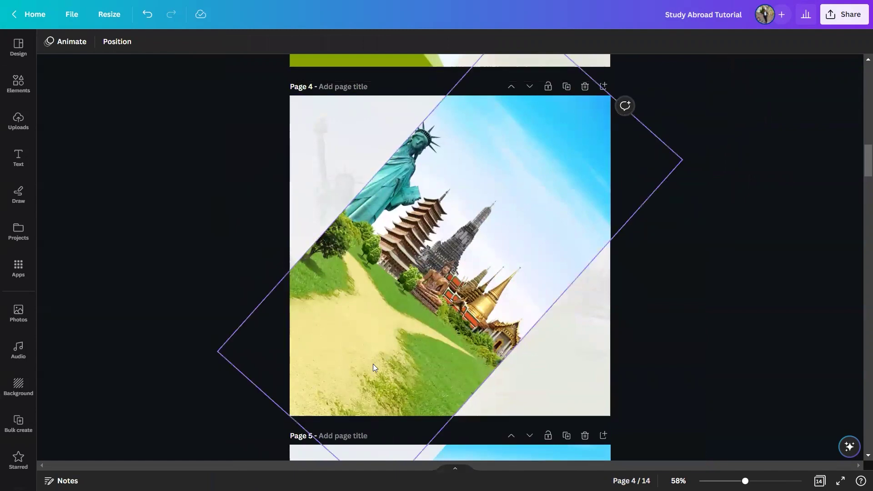
pyautogui.hotkey('ctrl', 'z')
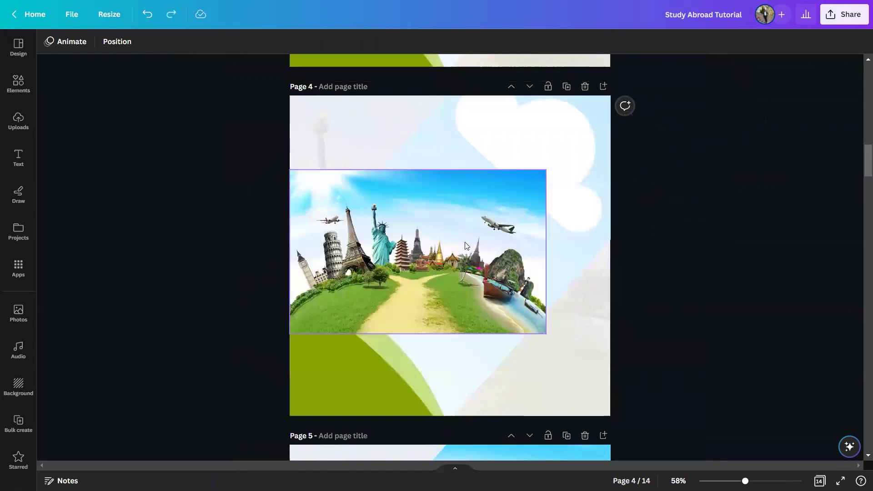
# Step: Move the monuments photo over page 4's upper-left area and rotate it diagonally clockwise
pyautogui.moveTo(417, 291); pyautogui.dragTo(329, 204)
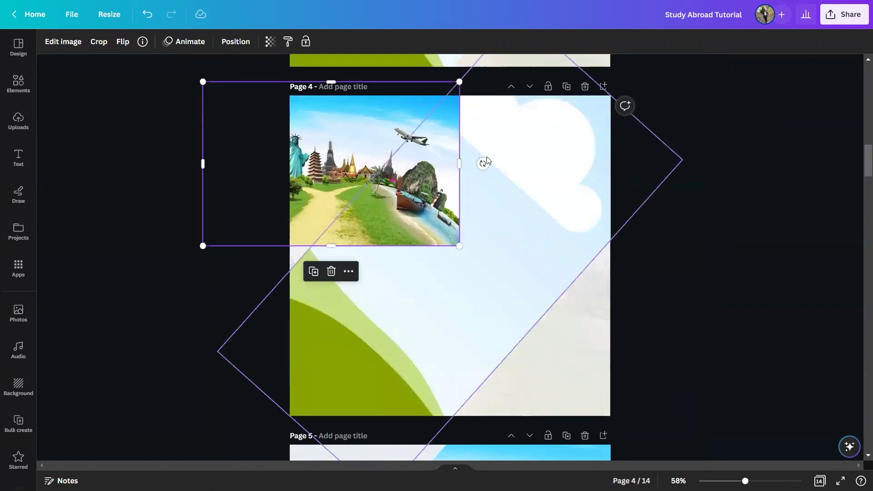
pyautogui.moveTo(482, 164); pyautogui.dragTo(431, 272)
pyautogui.moveTo(385, 213)
pyautogui.mouseDown()
pyautogui.moveTo(438, 264)
pyautogui.moveTo(440, 235)
pyautogui.moveTo(388, 230)
pyautogui.mouseUp()
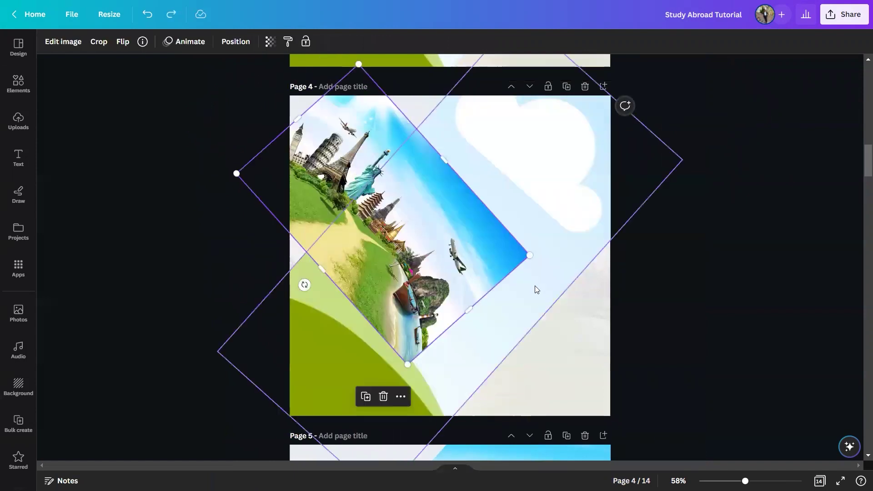
# Step: Rotate page 4's diagonal grid to 43° and fill it with the monuments photo so the scene stands upright
pyautogui.click(520, 364)
pyautogui.moveTo(282, 443); pyautogui.dragTo(280, 444)
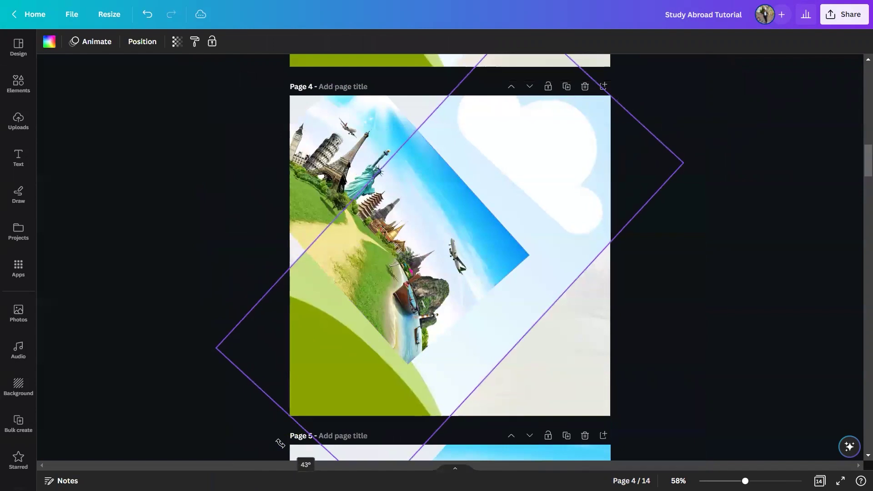
pyautogui.click(302, 286)
pyautogui.moveTo(301, 290); pyautogui.dragTo(451, 276)
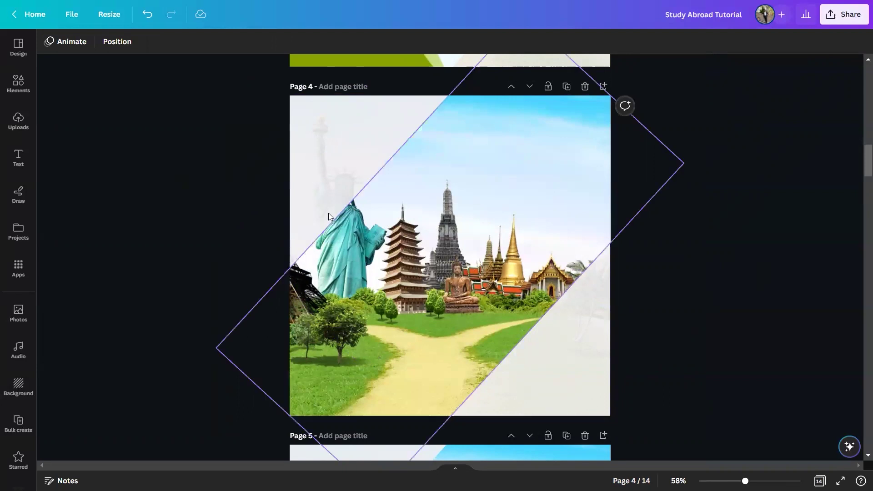
# Step: Check the crop and rotation of the monuments photo inside page 4's diagonal grid
pyautogui.click(324, 230)
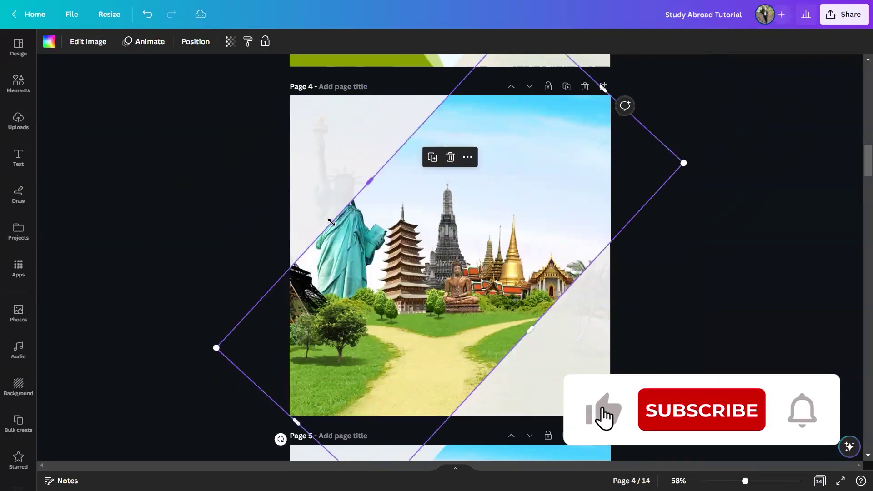
pyautogui.doubleClick(369, 238)
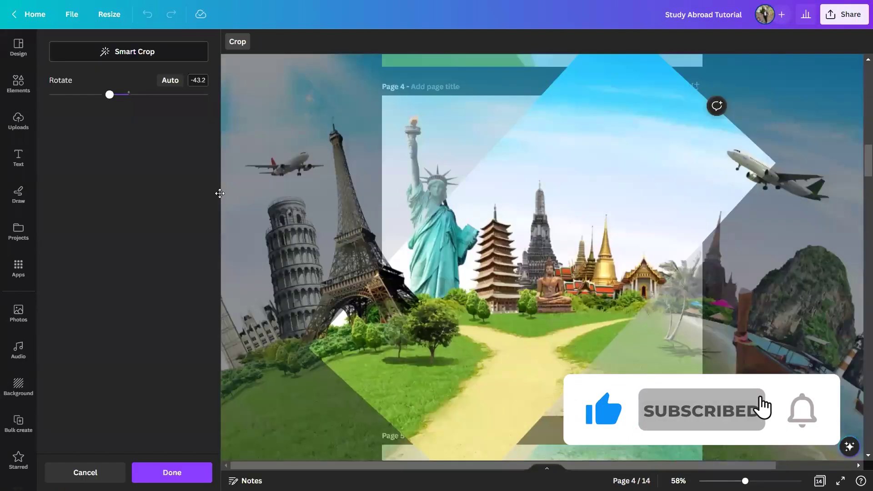
pyautogui.click(200, 466)
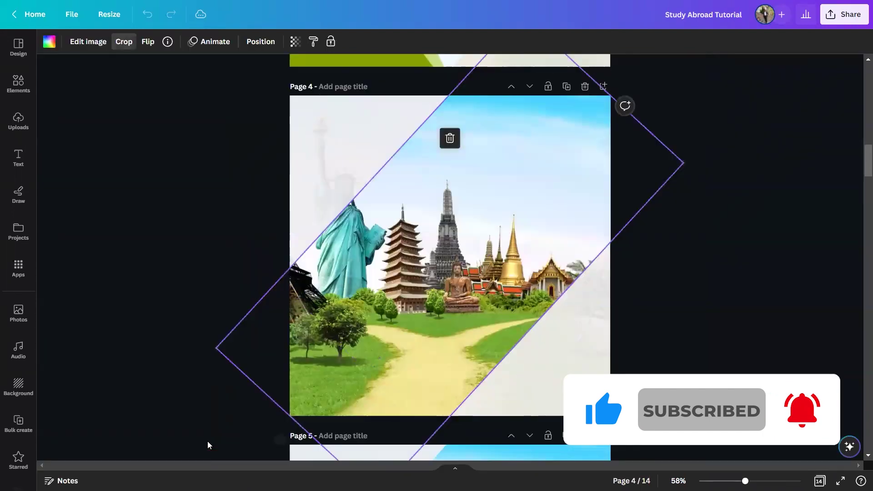
pyautogui.click(245, 230)
# Step: Compare page 4's photo-filled grid and its corners with the finished version on page 5
pyautogui.scroll(-2, 484, 201)
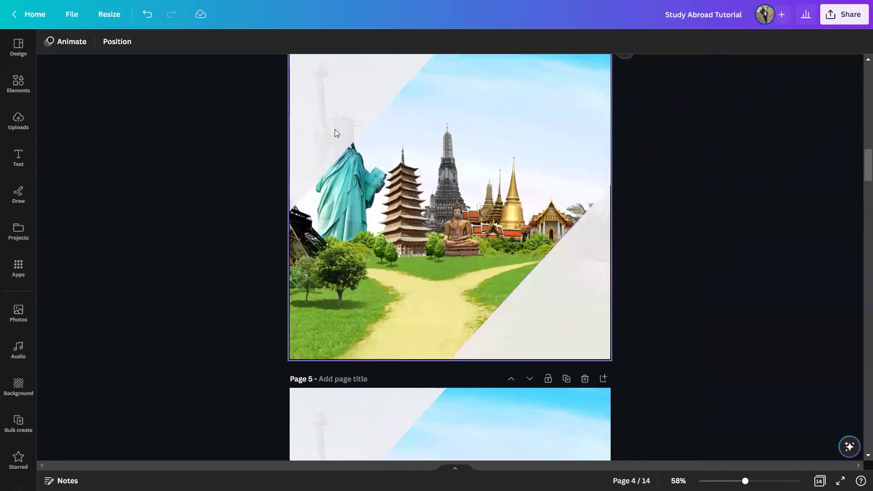
pyautogui.scroll(-6, 433, 224)
pyautogui.scroll(2, 427, 235)
pyautogui.scroll(8, 355, 182)
pyautogui.scroll(-8, 443, 200)
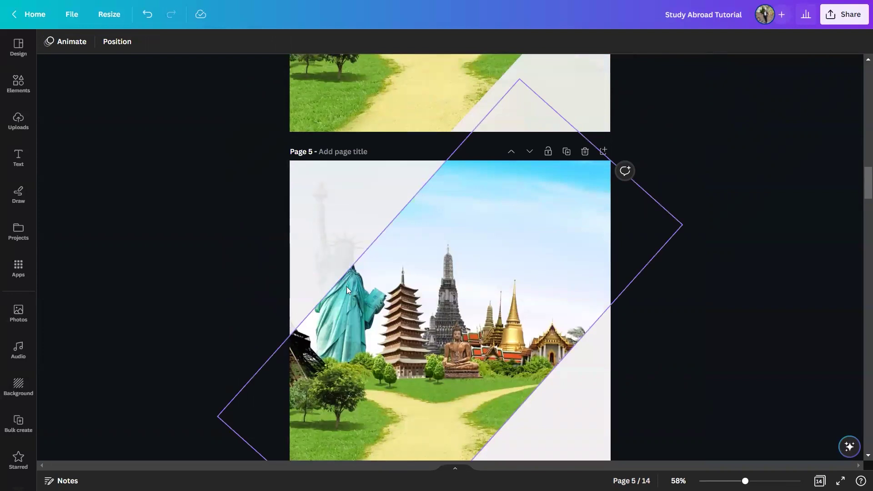
pyautogui.scroll(-3, 349, 287)
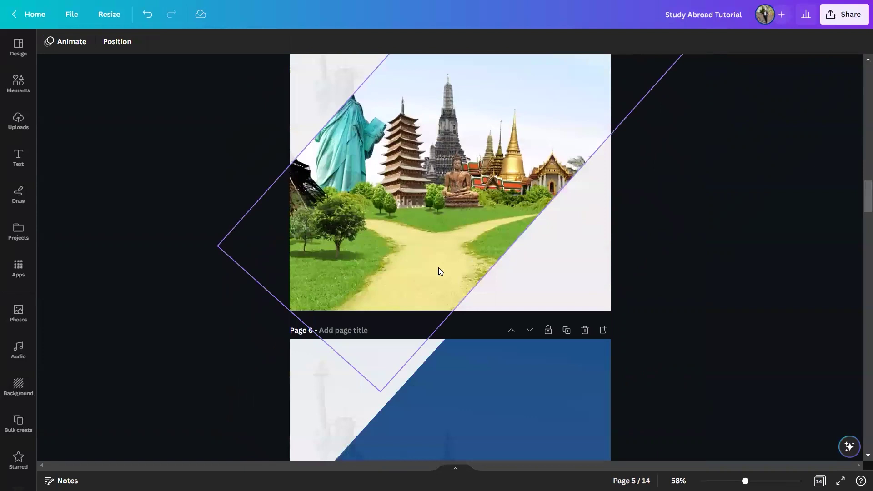
pyautogui.scroll(8, 523, 267)
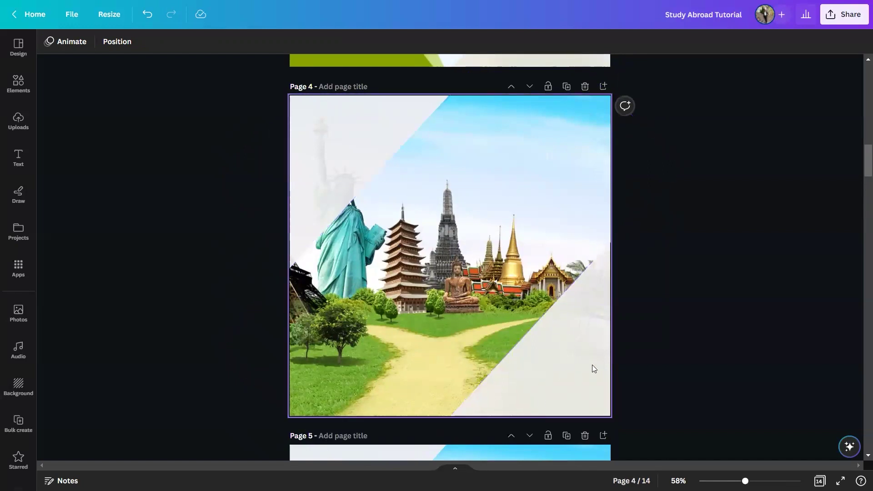
# Step: Add a square shape to page 4 and enlarge it to cover the page's lower-right corner
pyautogui.scroll(2, 592, 365)
pyautogui.scroll(-1, 598, 370)
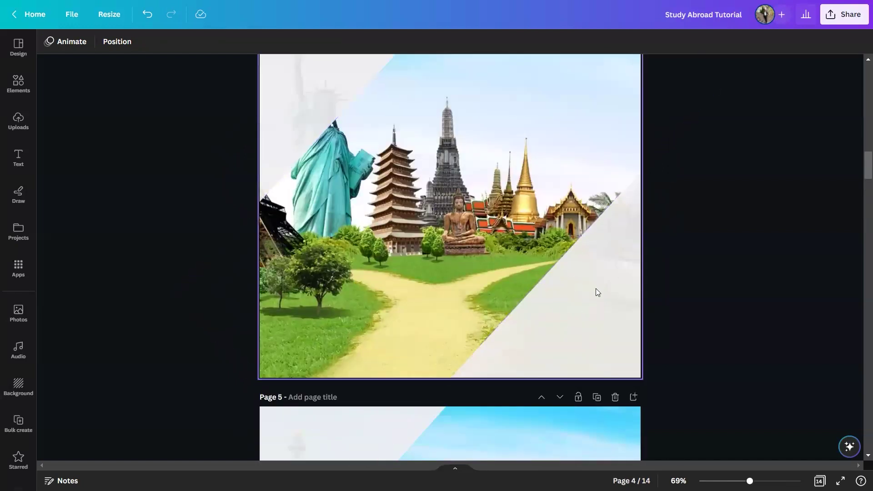
pyautogui.click(583, 290)
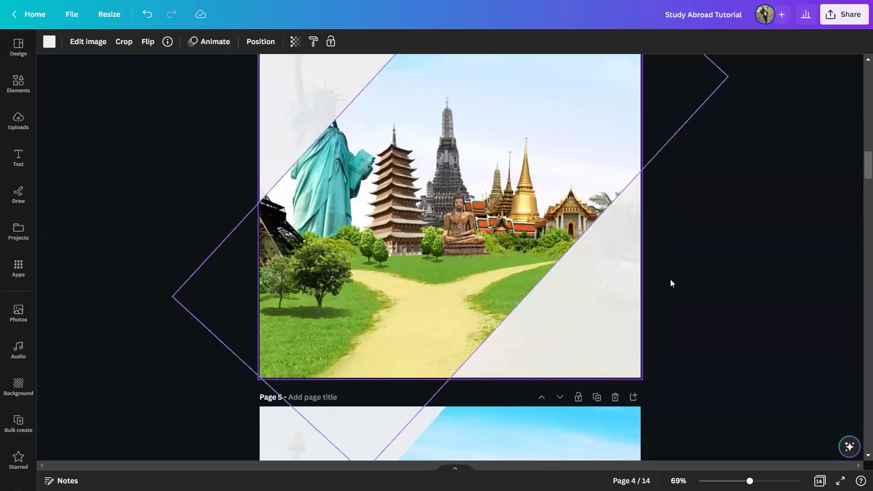
pyautogui.click(13, 94)
pyautogui.click(69, 194)
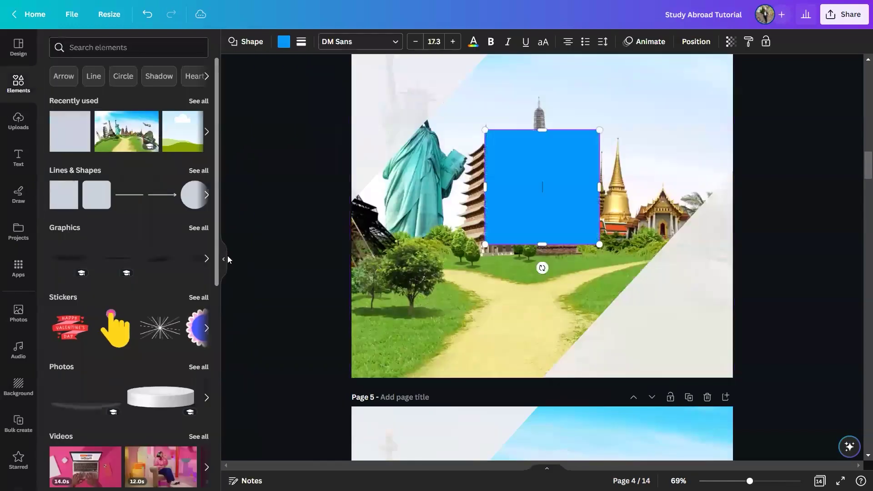
pyautogui.click(223, 256)
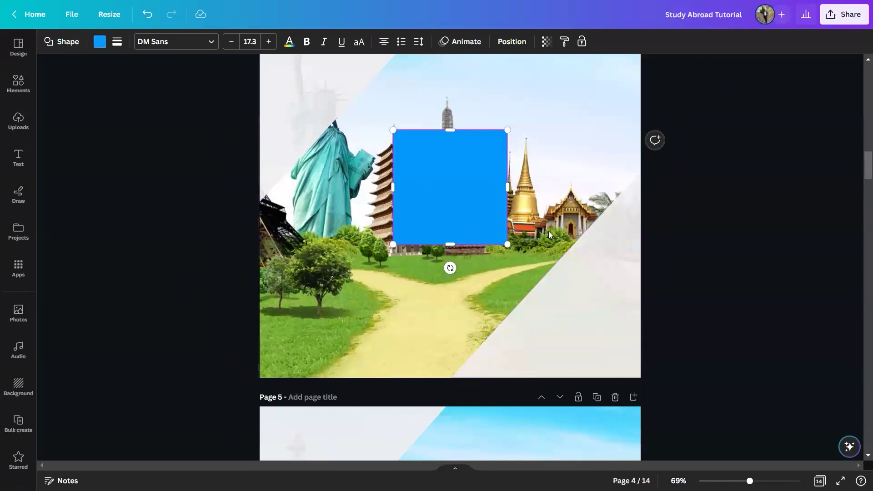
pyautogui.click(592, 278)
pyautogui.moveTo(456, 207); pyautogui.dragTo(580, 280)
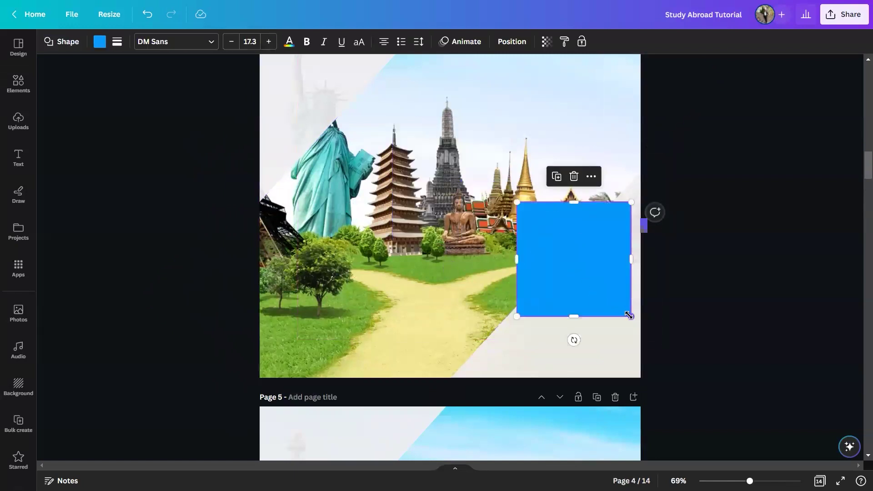
pyautogui.moveTo(629, 315); pyautogui.dragTo(809, 409)
pyautogui.moveTo(719, 321); pyautogui.dragTo(622, 322)
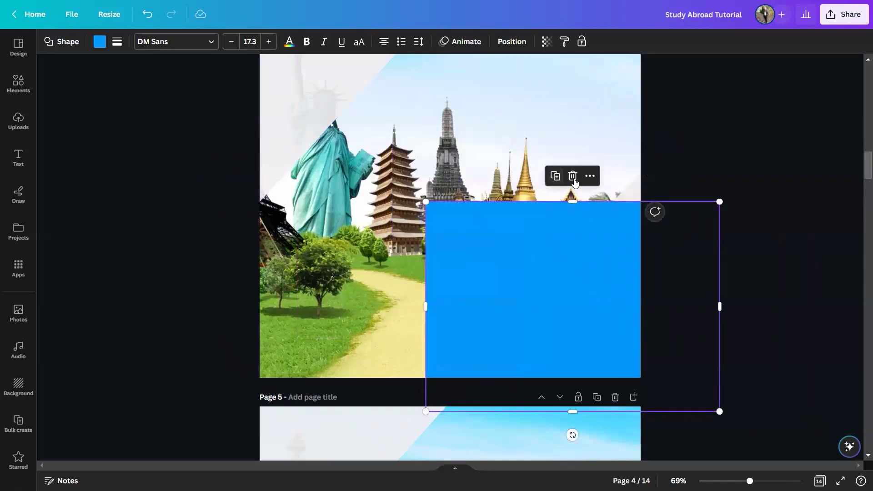
# Step: Recolour the corner shape with the light grey document colour and send it to the back, behind the photo-filled grid
pyautogui.click(100, 42)
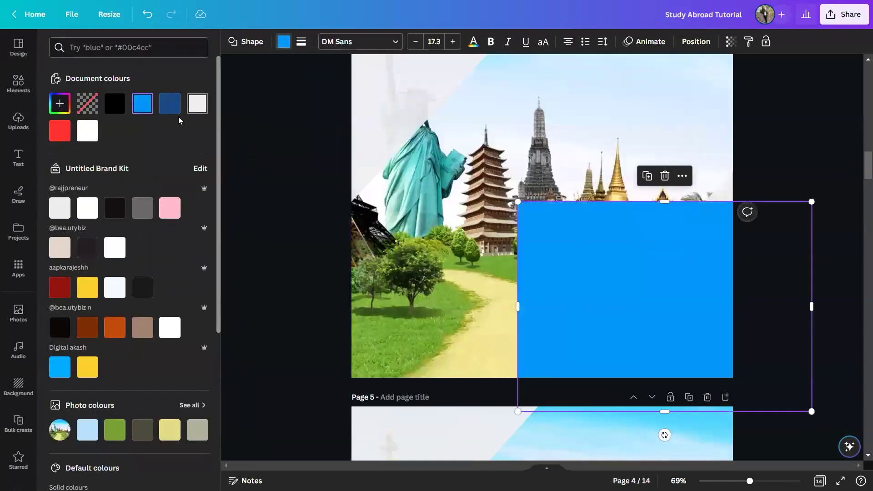
pyautogui.click(197, 104)
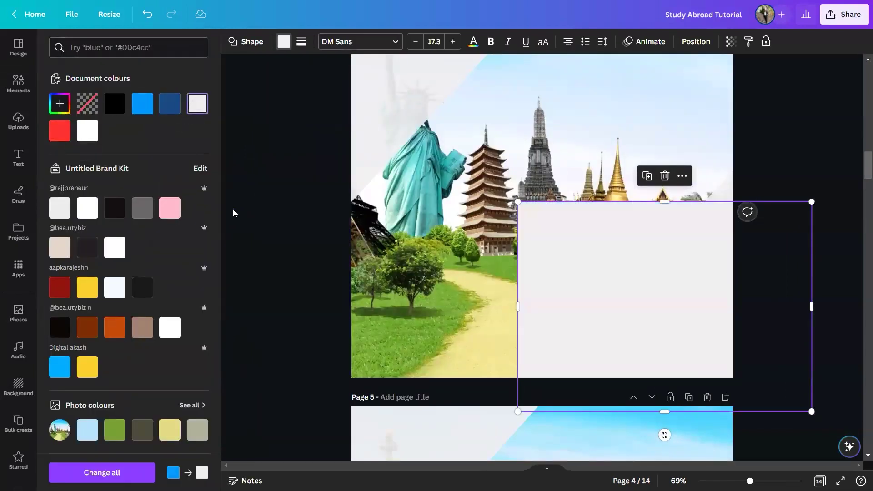
pyautogui.click(548, 288)
pyautogui.rightClick(549, 284)
pyautogui.moveTo(664, 337)
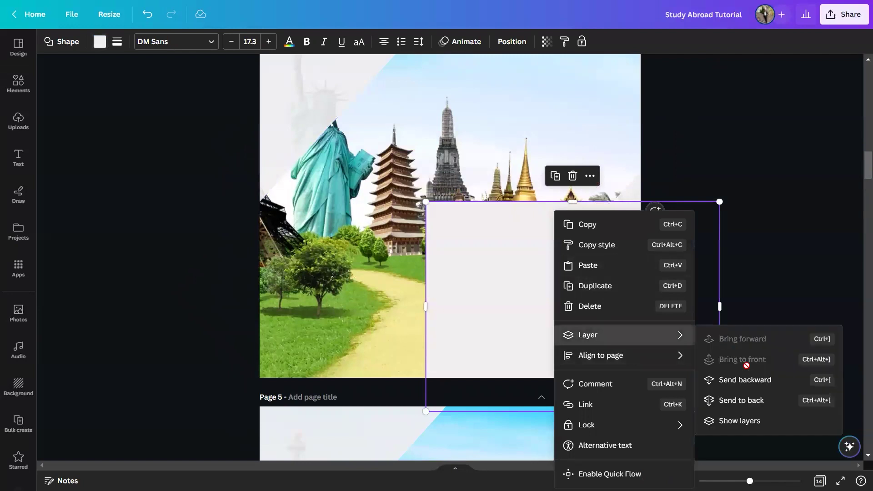
pyautogui.click(755, 401)
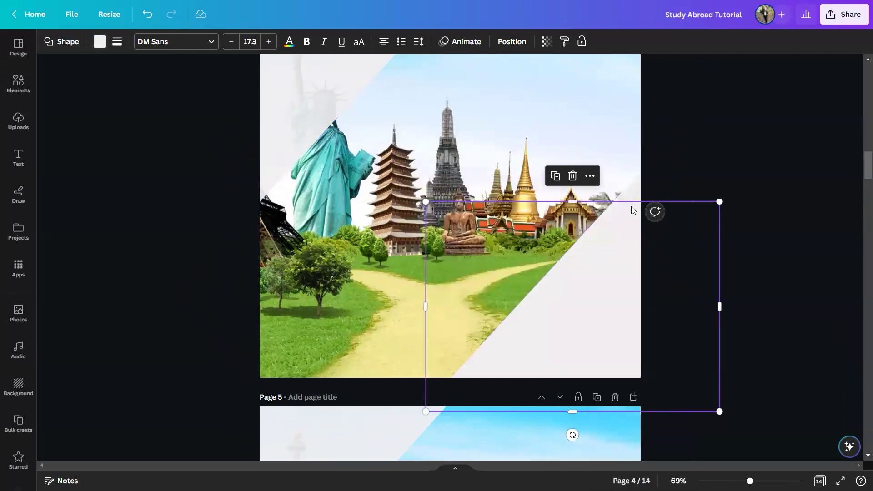
pyautogui.click(792, 203)
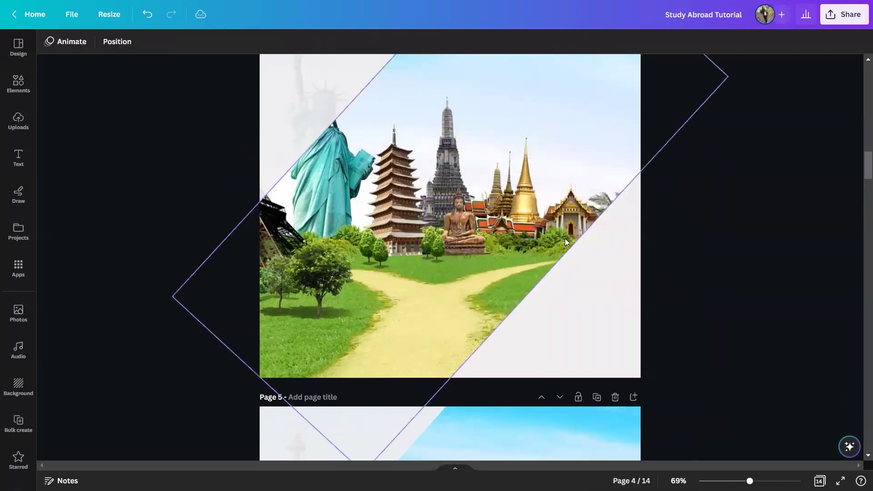
# Step: Move the light grey corner rectangle from page 5 onto page 6 and recolour it with the dark blue document colour
pyautogui.scroll(-1, 611, 300)
pyautogui.hotkey('ctrl', '-')
pyautogui.scroll(-3, 519, 260)
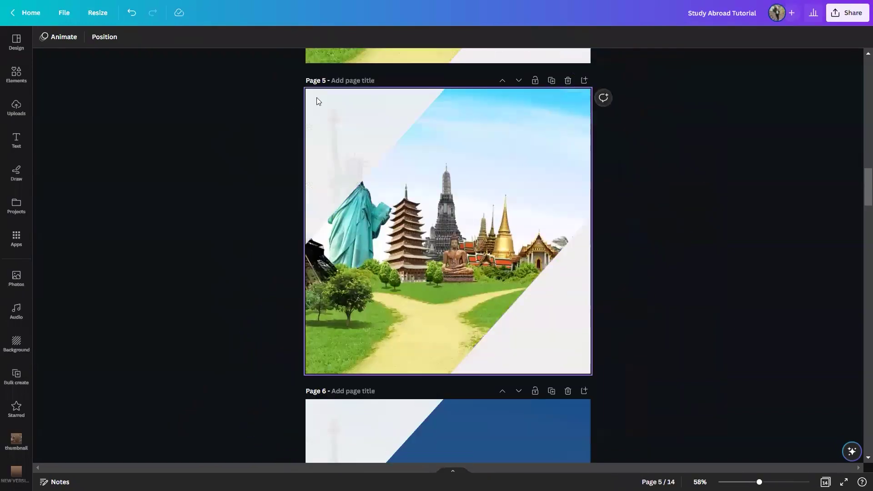
pyautogui.scroll(-2, 630, 230)
pyautogui.scroll(-3, 630, 228)
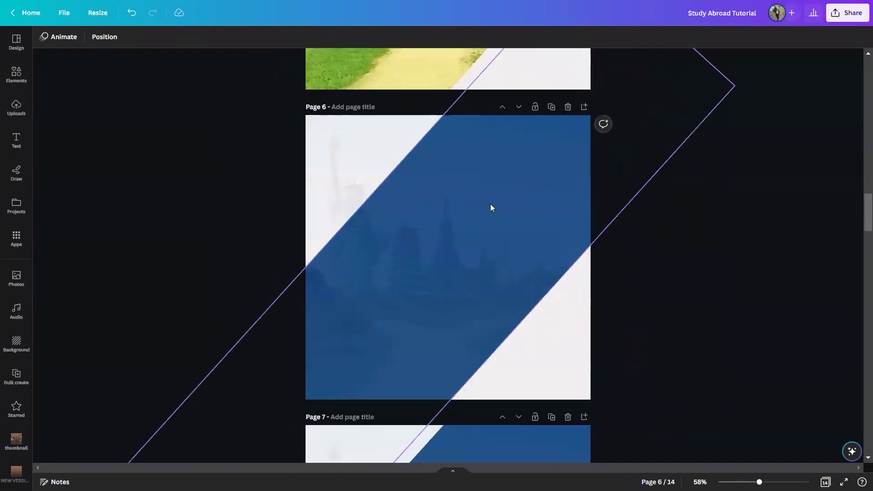
pyautogui.scroll(1, 479, 252)
pyautogui.click(505, 132)
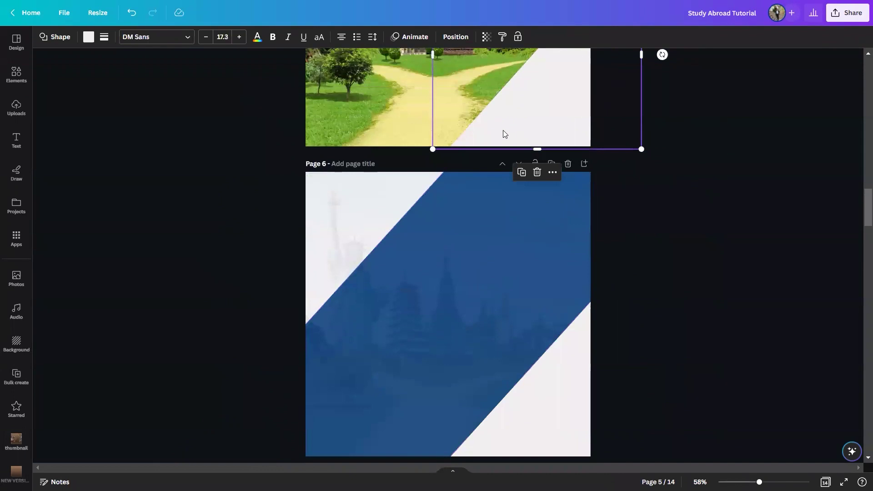
pyautogui.moveTo(533, 135); pyautogui.dragTo(455, 397)
pyautogui.moveTo(504, 373); pyautogui.dragTo(473, 364)
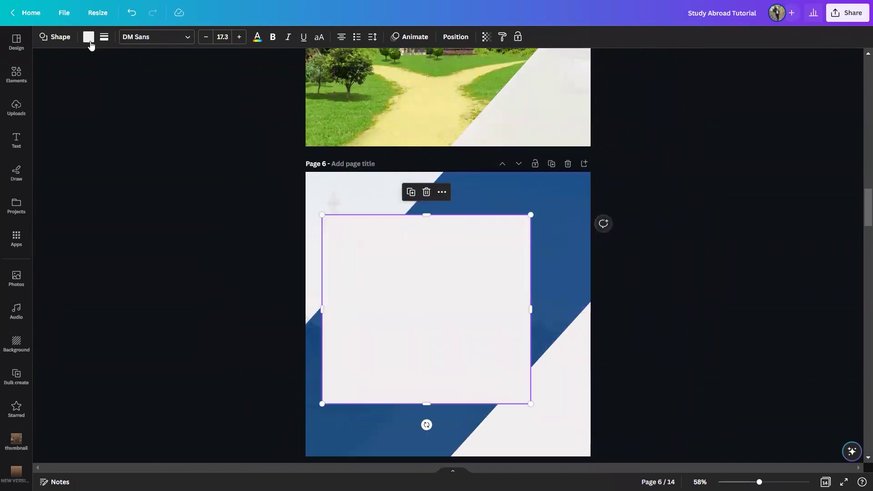
pyautogui.click(88, 36)
pyautogui.click(148, 93)
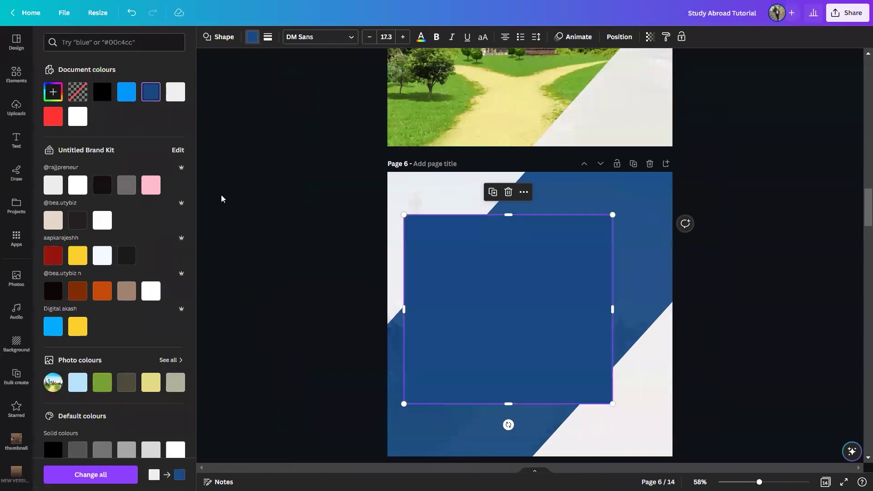
# Step: Rotate the dark blue rectangle on page 6 to follow the diagonal of page 5's photo grid
pyautogui.click(205, 226)
pyautogui.moveTo(499, 308); pyautogui.dragTo(499, 296)
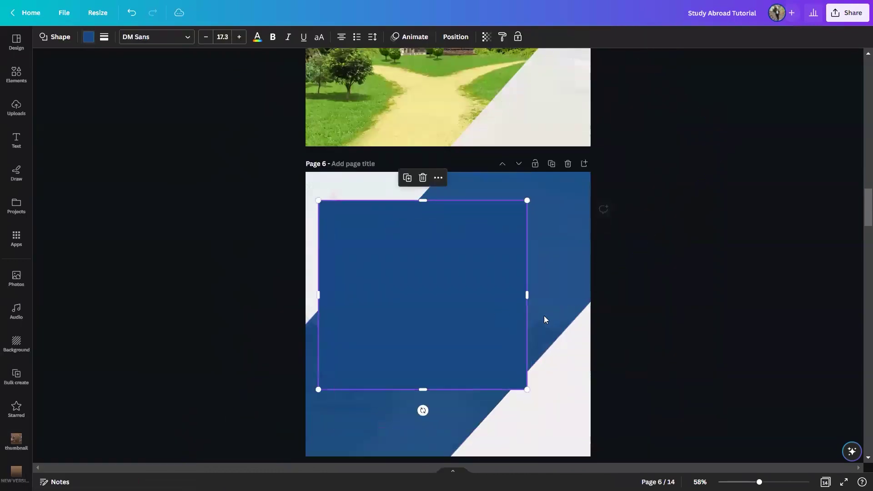
pyautogui.moveTo(423, 411); pyautogui.dragTo(329, 399)
pyautogui.scroll(4, 427, 160)
pyautogui.click(392, 165)
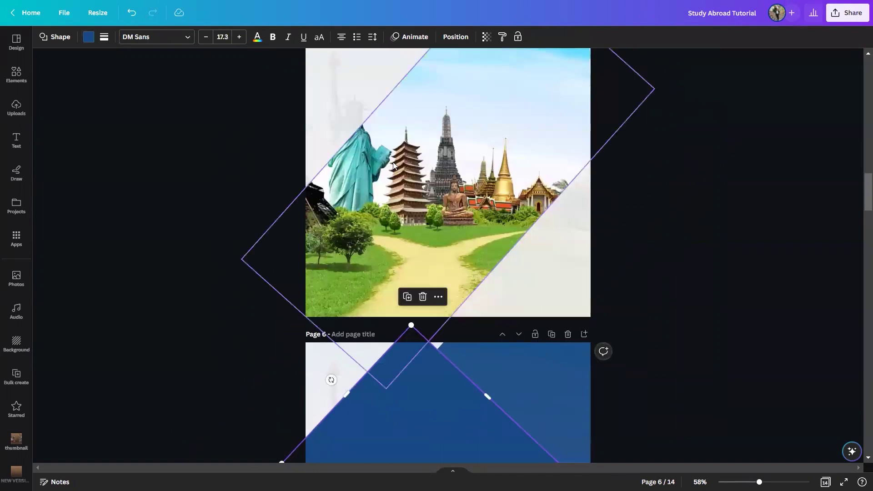
pyautogui.scroll(-4, 432, 370)
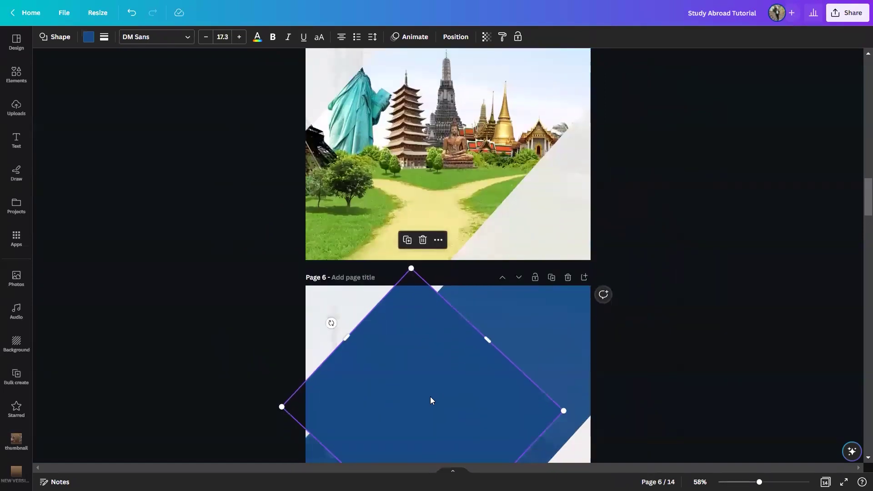
# Step: Align the tilted blue rectangle with page 6's diagonal band and stretch both ends past the page edges to cover it
pyautogui.moveTo(430, 313); pyautogui.dragTo(438, 347)
pyautogui.scroll(-1, 432, 355)
pyautogui.moveTo(327, 223)
pyautogui.mouseDown()
pyautogui.moveTo(351, 240)
pyautogui.moveTo(340, 229)
pyautogui.mouseUp()
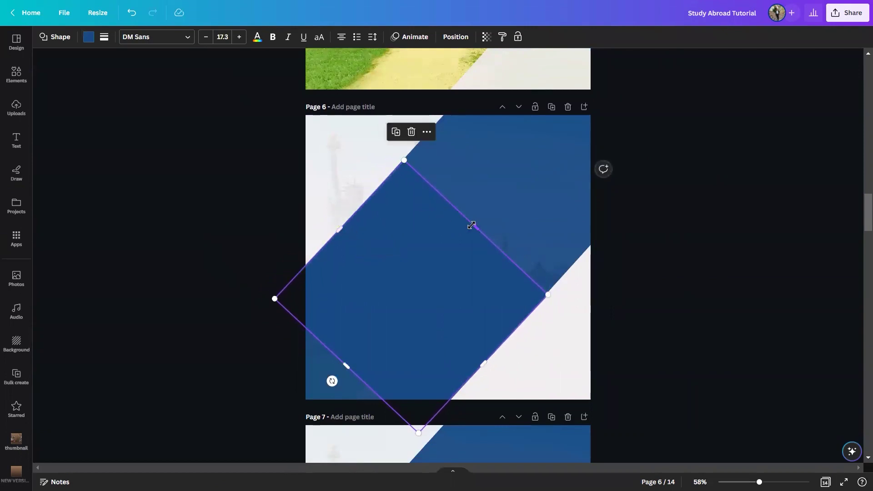
pyautogui.moveTo(471, 225); pyautogui.dragTo(556, 250)
pyautogui.moveTo(346, 366); pyautogui.dragTo(209, 451)
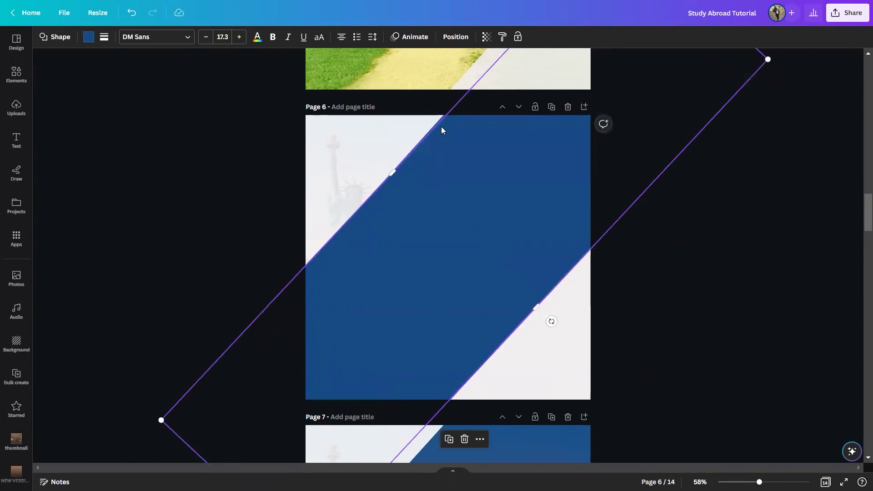
# Step: Recolour the tilted rectangle on page 6 with the red document colour and compare its edge with the existing blue band
pyautogui.click(89, 36)
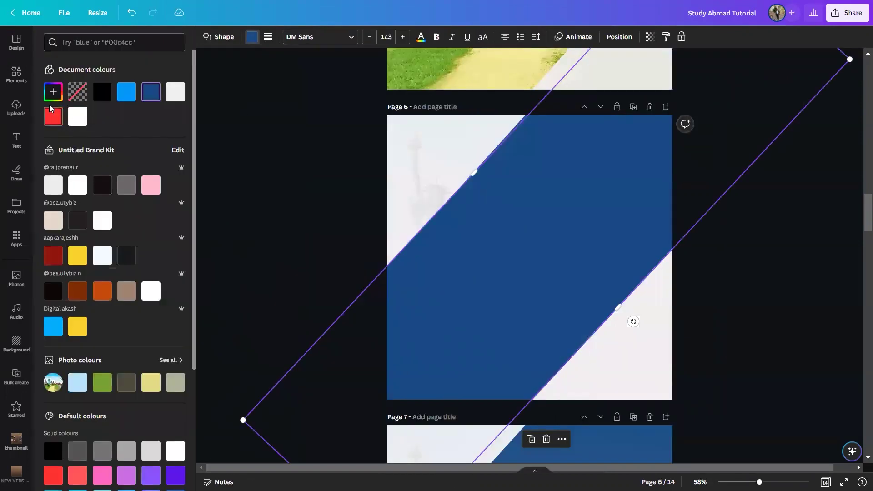
pyautogui.click(53, 116)
pyautogui.keyDown('ctrl'); pyautogui.scroll(5, 413, 145); pyautogui.keyUp('ctrl')
pyautogui.scroll(5, 398, 262)
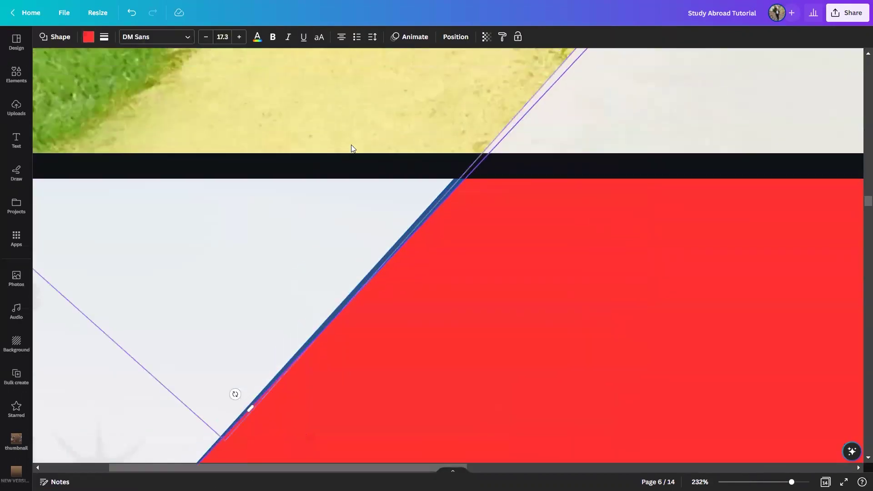
pyautogui.scroll(-1, 398, 263)
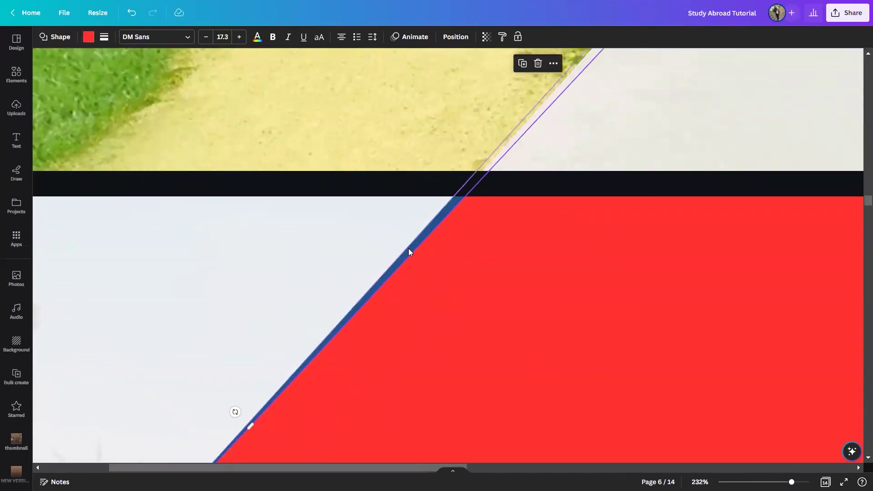
pyautogui.hotkey('ctrl', '-')
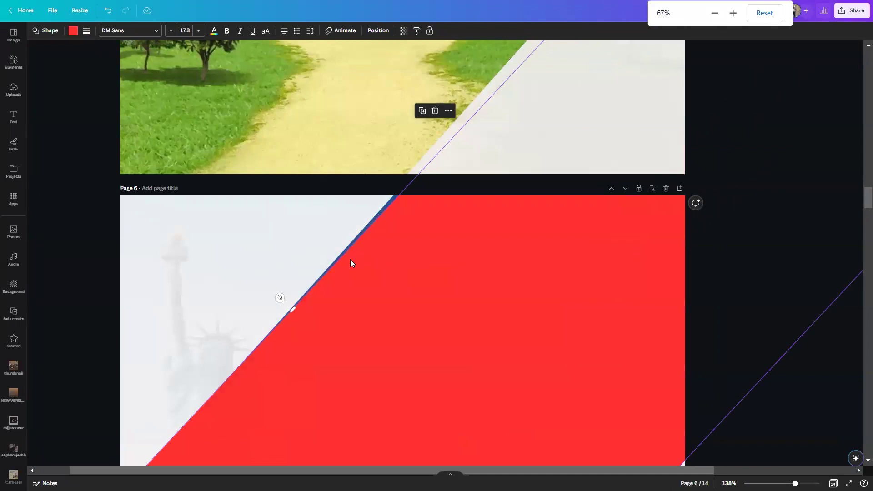
pyautogui.hotkey('ctrl', '+')
# Step: Delete the tilted red rectangle from page 6
pyautogui.scroll(-5, 381, 279)
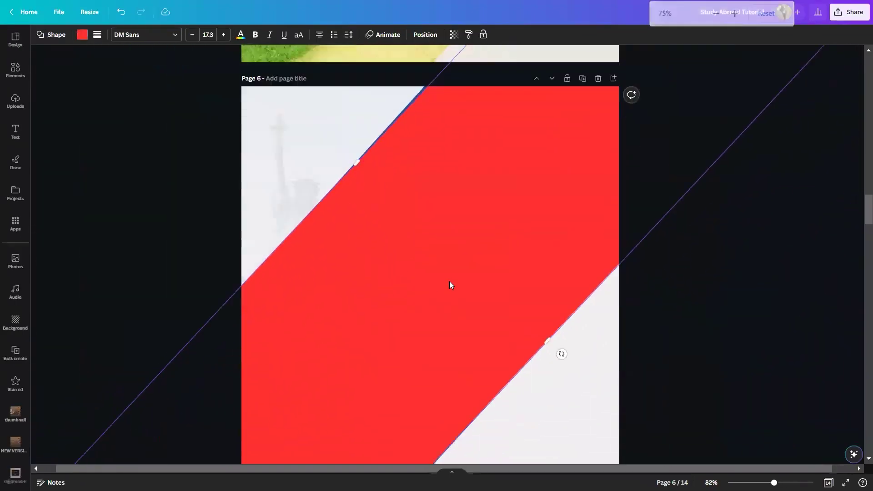
pyautogui.scroll(-5, 449, 285)
pyautogui.click(460, 401)
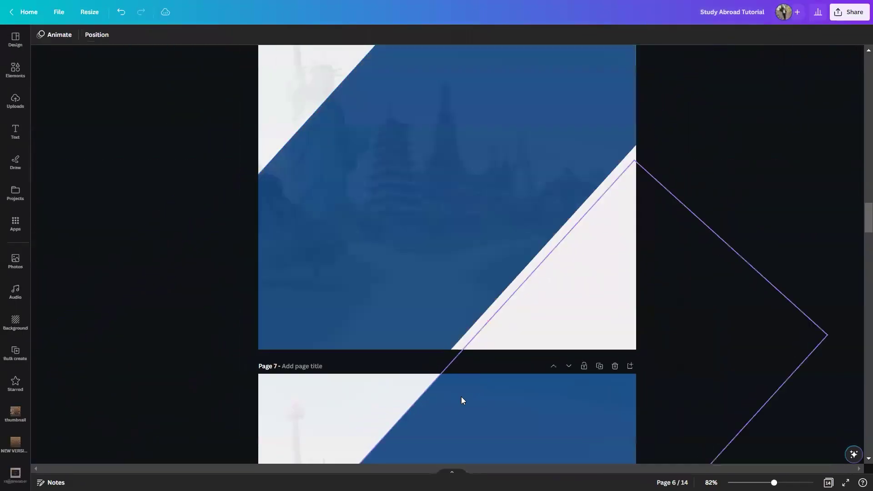
# Step: Inspect the transparency setting of the original blue diagonal band on page 6
pyautogui.scroll(6, 452, 294)
pyautogui.click(452, 294)
pyautogui.scroll(-2, 452, 293)
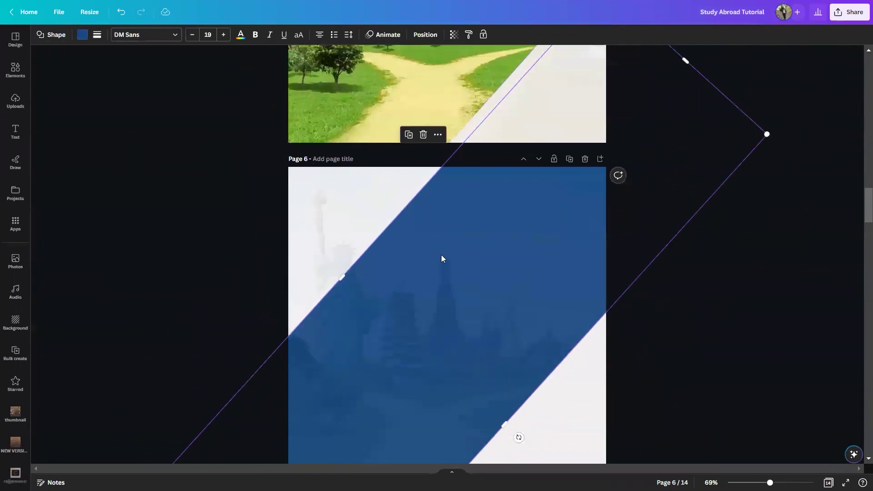
pyautogui.click(454, 35)
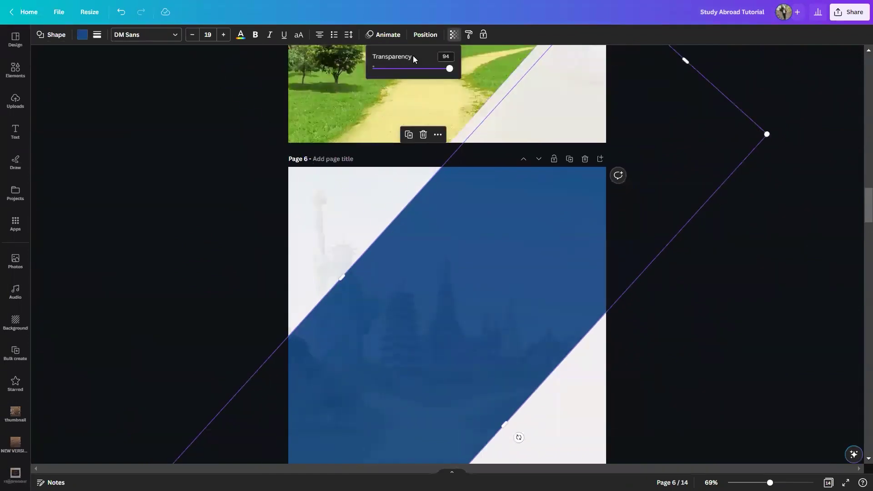
pyautogui.scroll(-1, 474, 254)
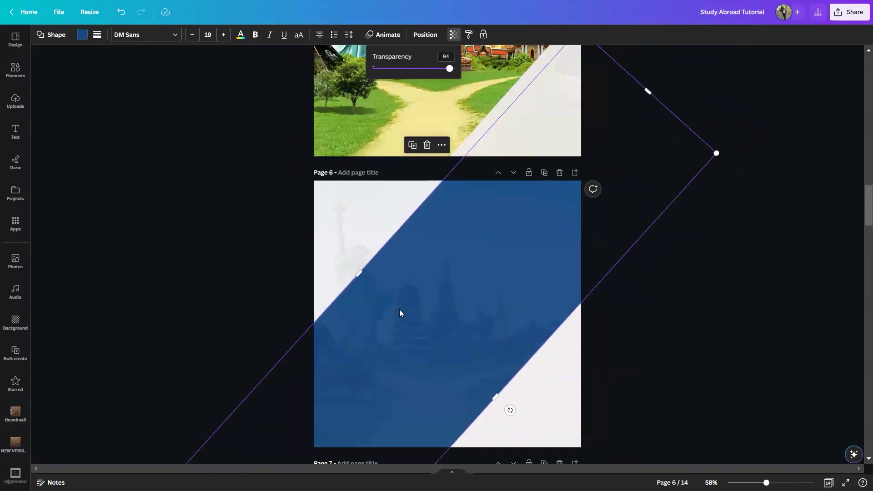
# Step: Lock the blue diagonal band on page 6
pyautogui.click(571, 338)
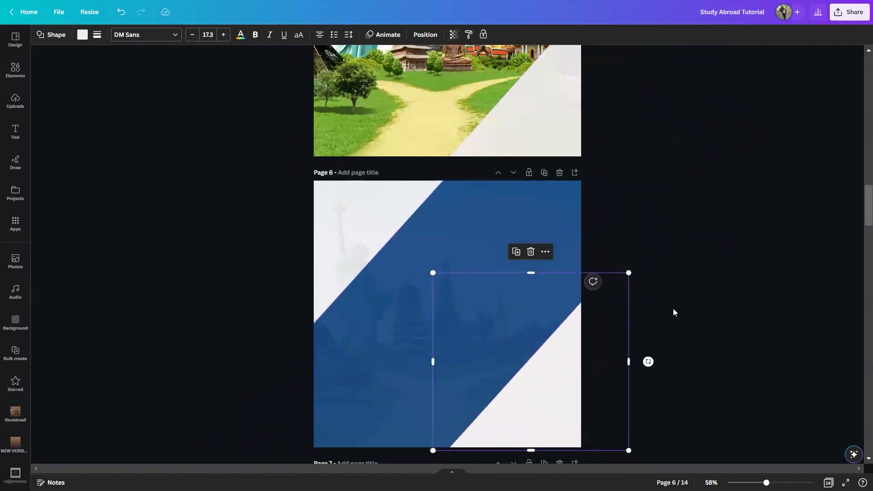
pyautogui.moveTo(324, 222); pyautogui.dragTo(582, 400)
pyautogui.click(772, 275)
pyautogui.rightClick(475, 266)
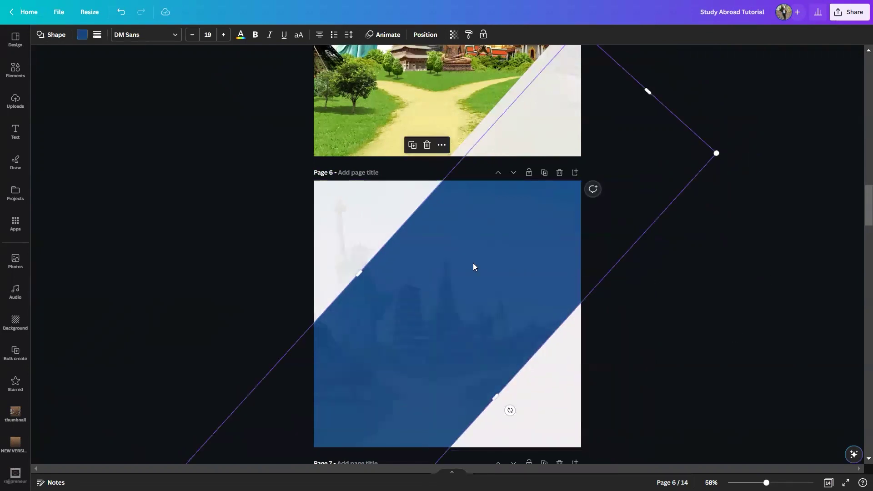
pyautogui.moveTo(546, 436)
pyautogui.click(616, 438)
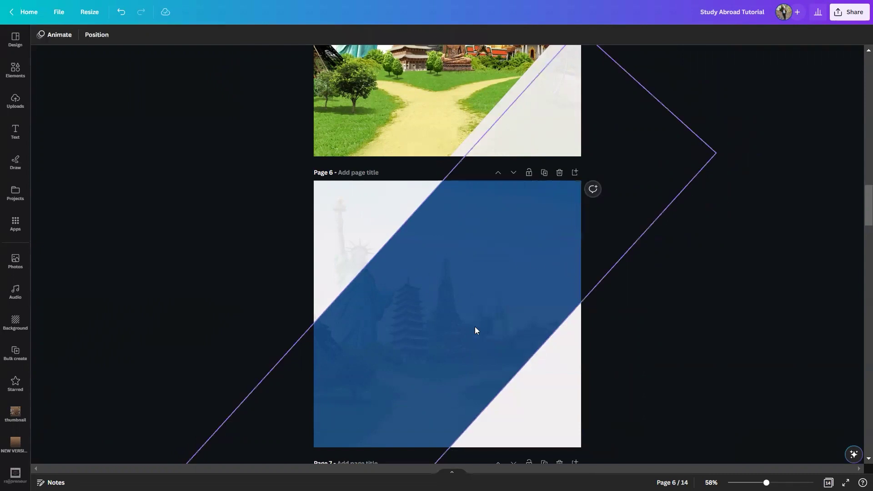
# Step: Lock the light grey corner shape on page 6
pyautogui.click(552, 373)
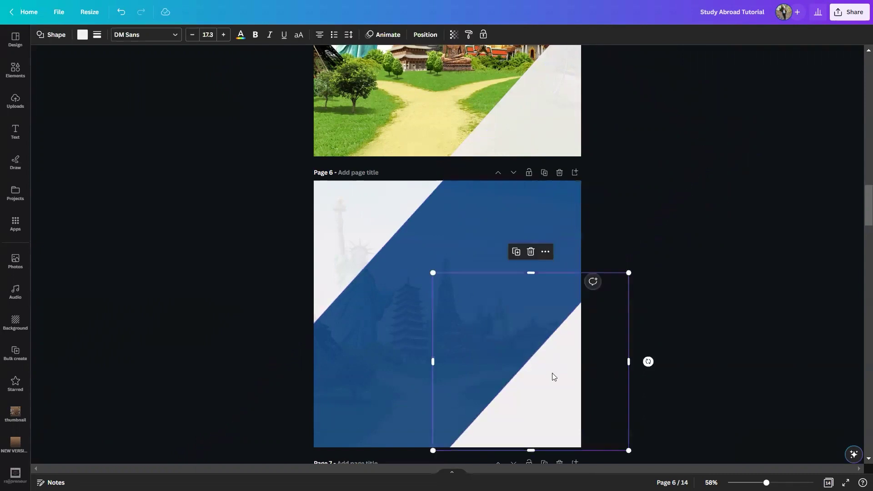
pyautogui.rightClick(552, 373)
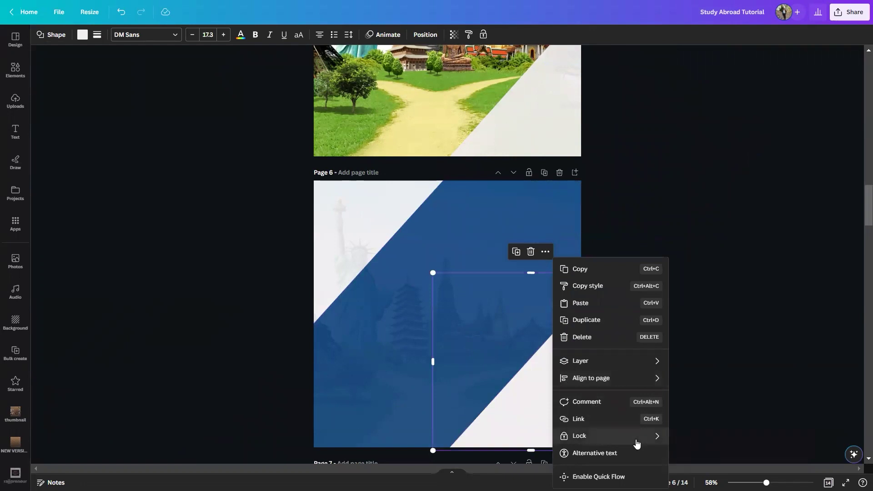
pyautogui.moveTo(609, 436)
pyautogui.click(696, 438)
pyautogui.scroll(-3, 721, 300)
pyautogui.click(721, 300)
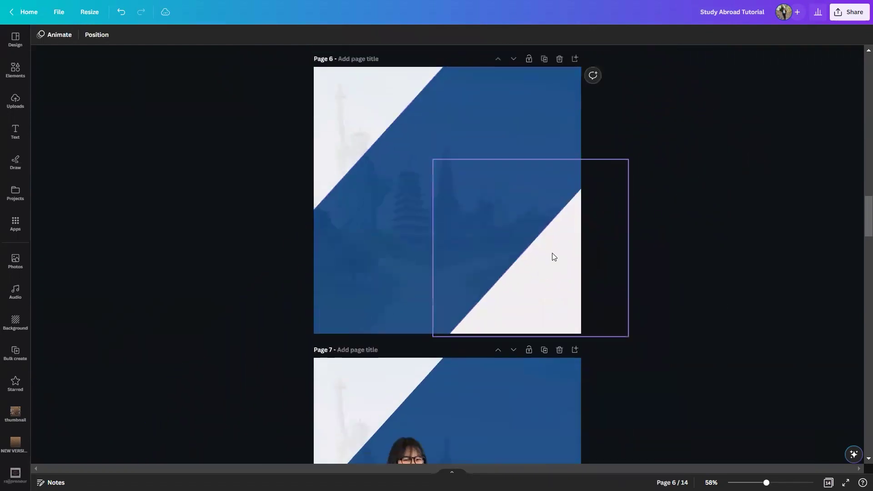
# Step: Select the cut-out photo of the seated student on page 7
pyautogui.scroll(-5, 312, 289)
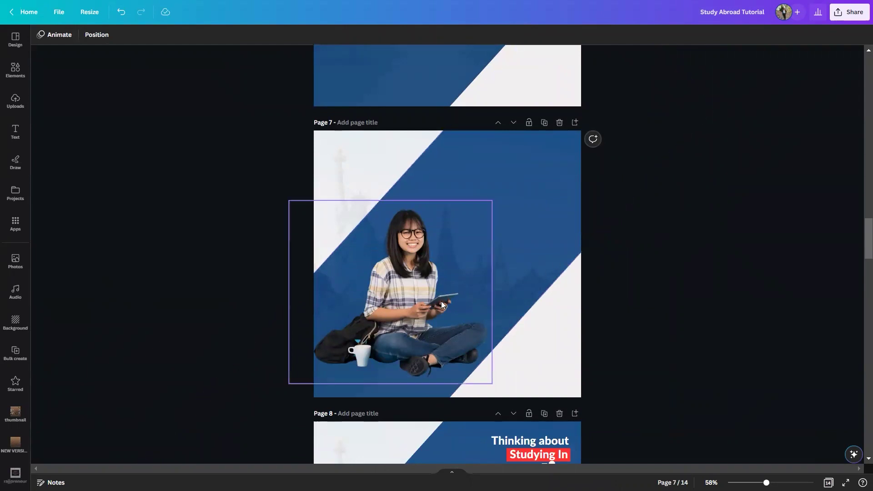
pyautogui.click(406, 319)
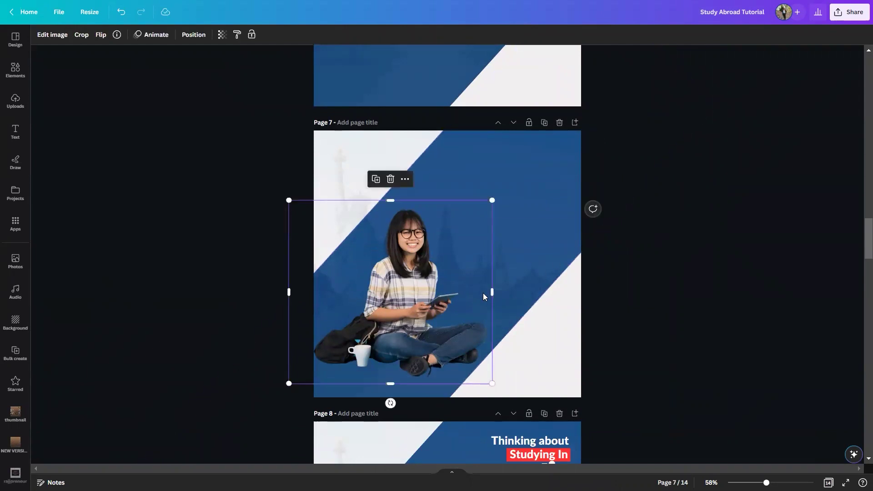